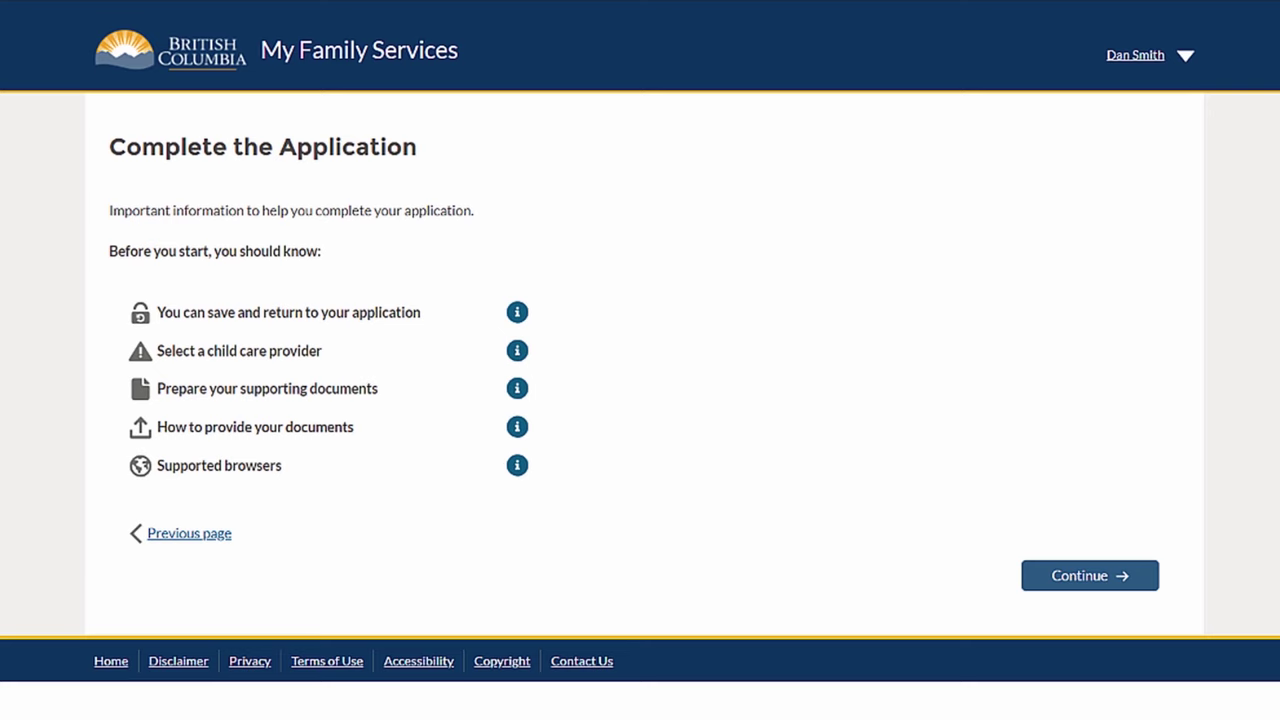
# Read and collapse the save-and-return, child care provider and supporting documents notes, then continue.
pyautogui.click(517, 313)
pyautogui.click(509, 422)
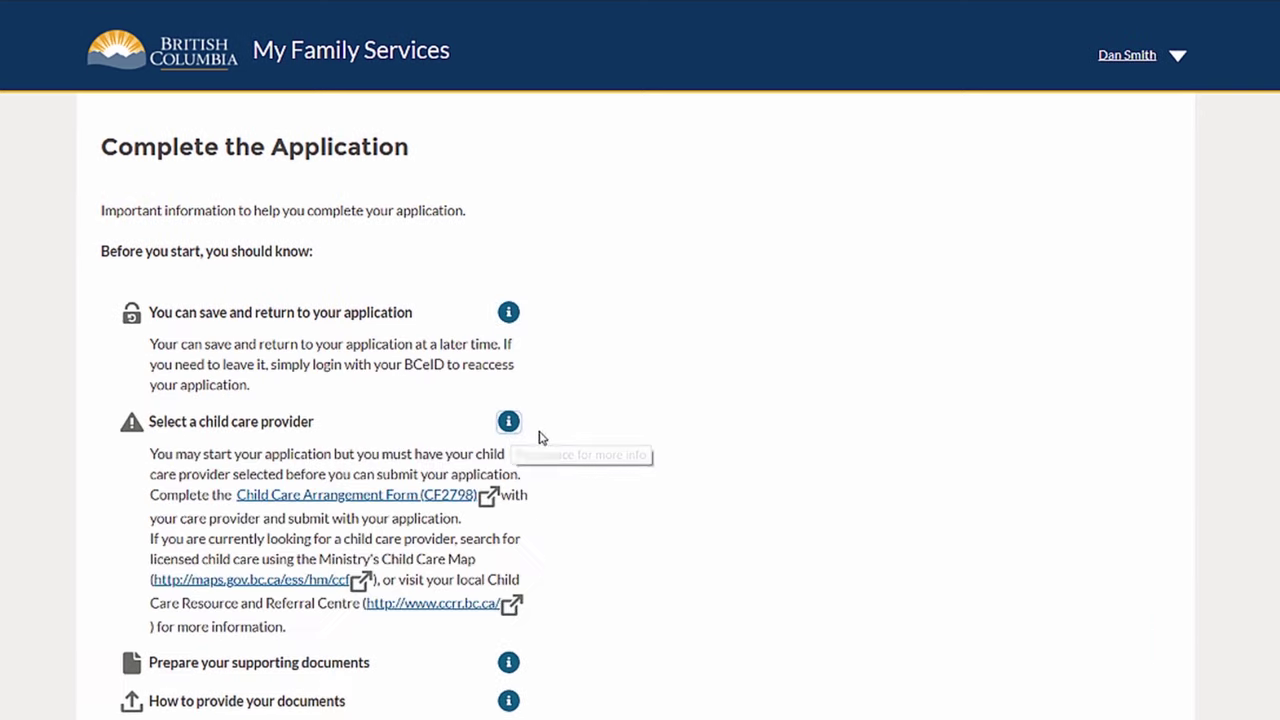
pyautogui.click(510, 663)
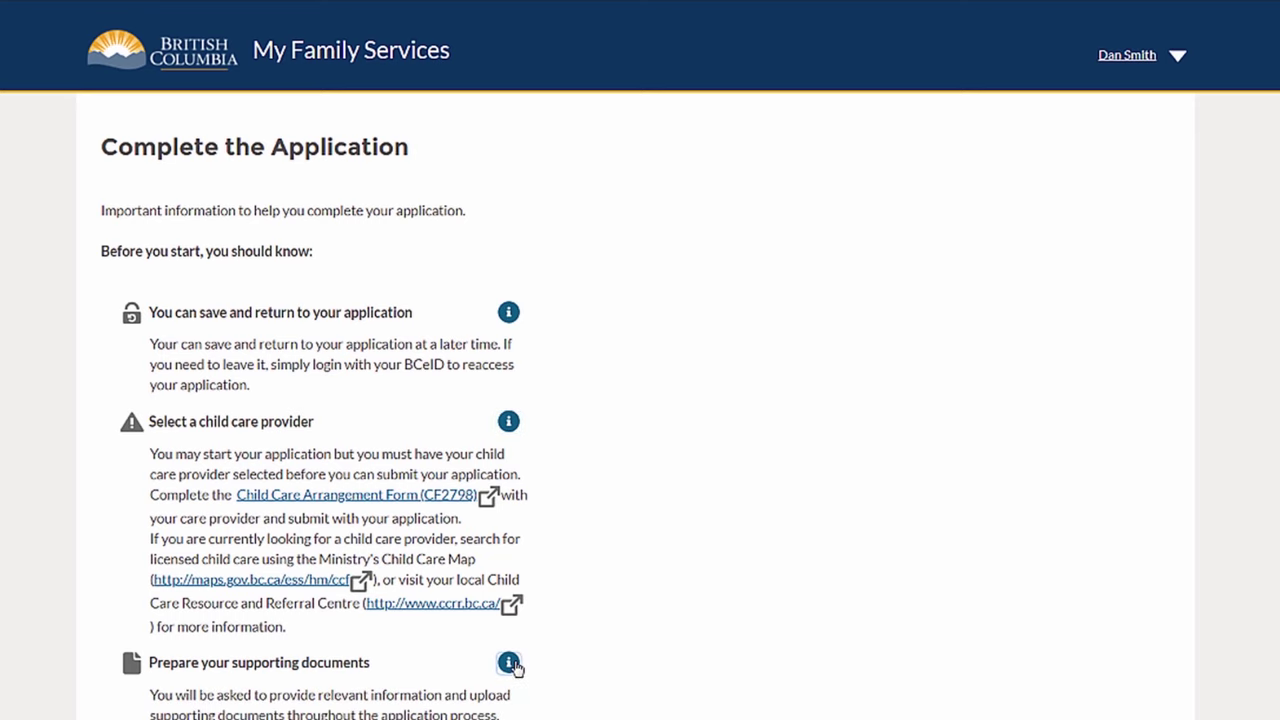
pyautogui.click(510, 663)
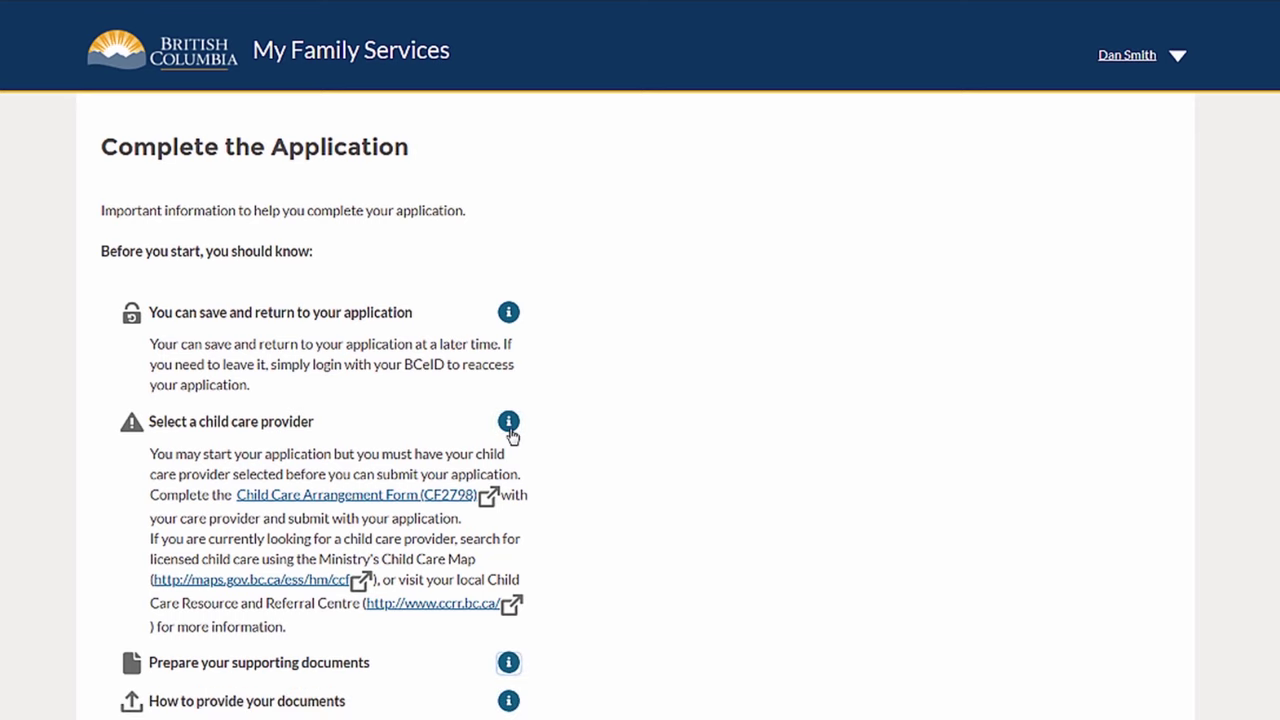
pyautogui.click(507, 422)
pyautogui.click(508, 313)
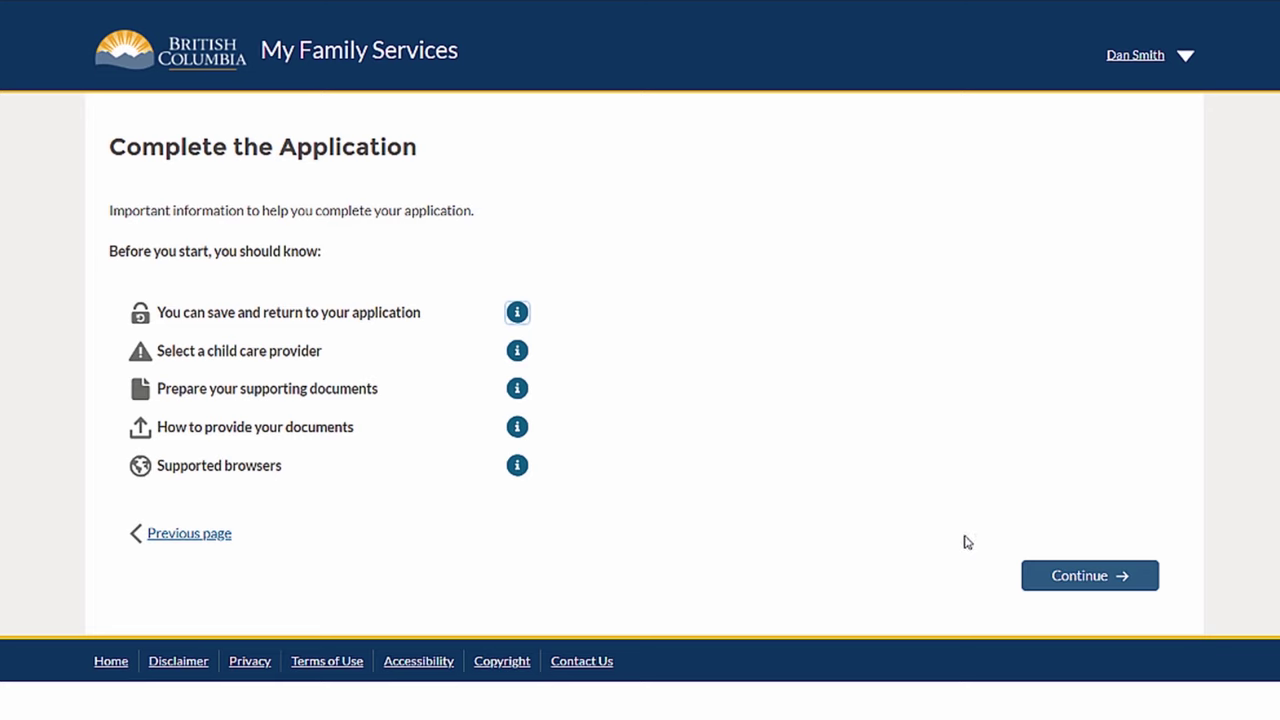
pyautogui.click(1097, 582)
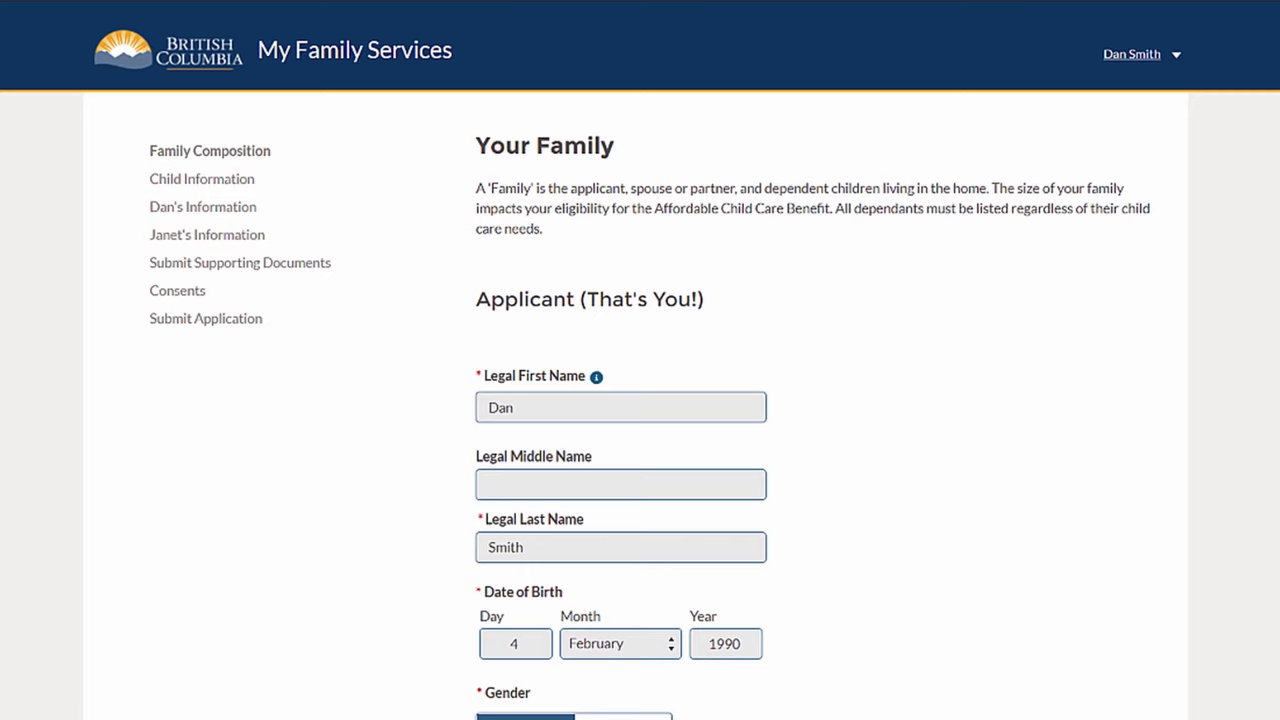
pyautogui.scroll(-5, 640, 360)
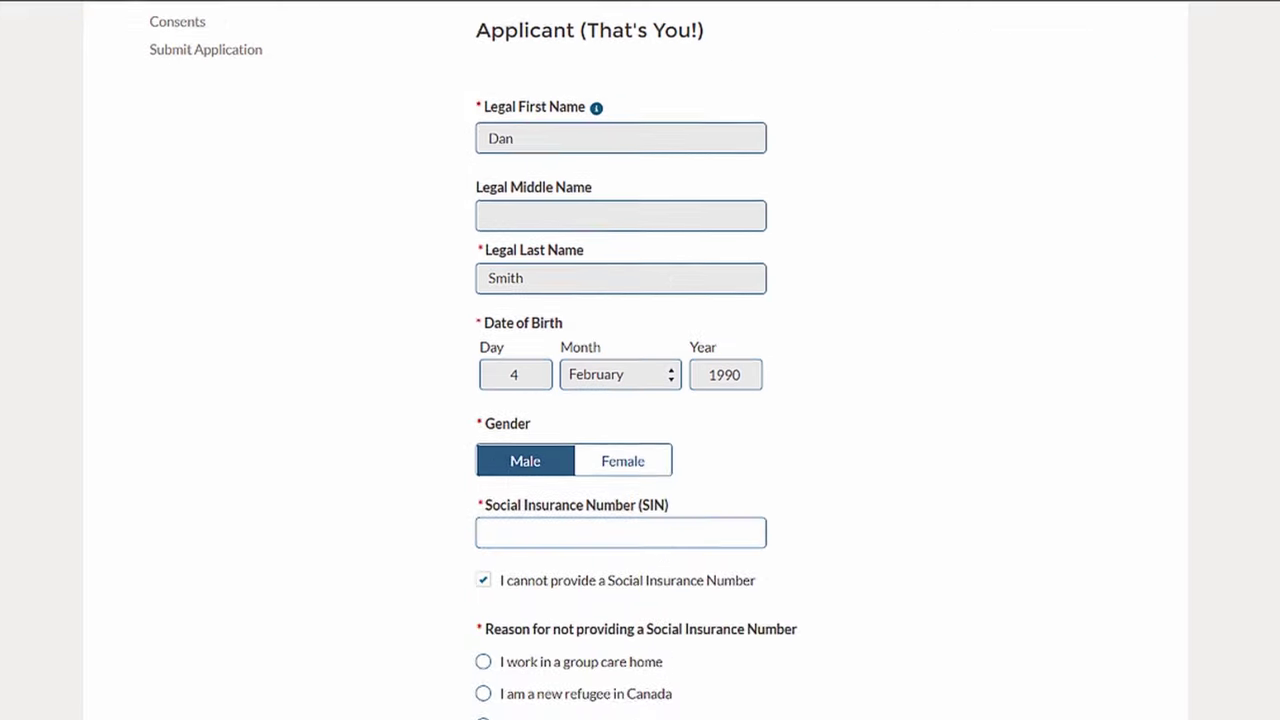
pyautogui.scroll(-3, 640, 360)
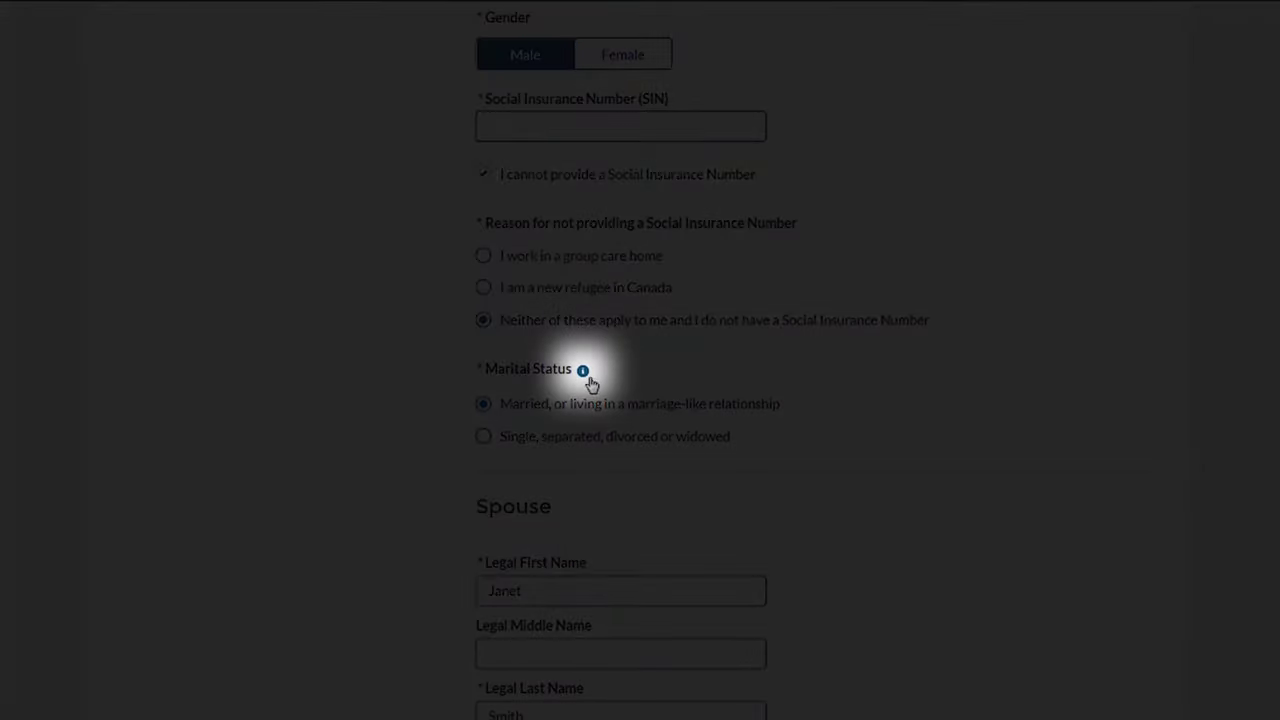
pyautogui.click(584, 374)
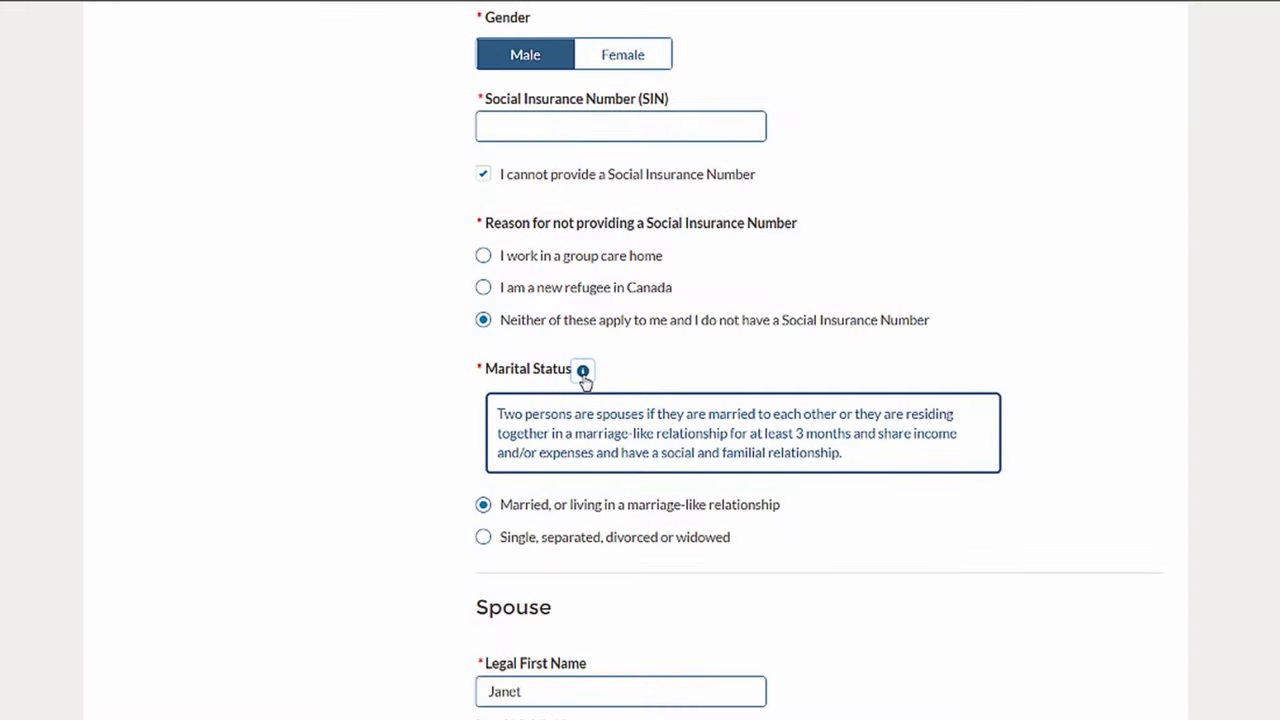
pyautogui.click(583, 373)
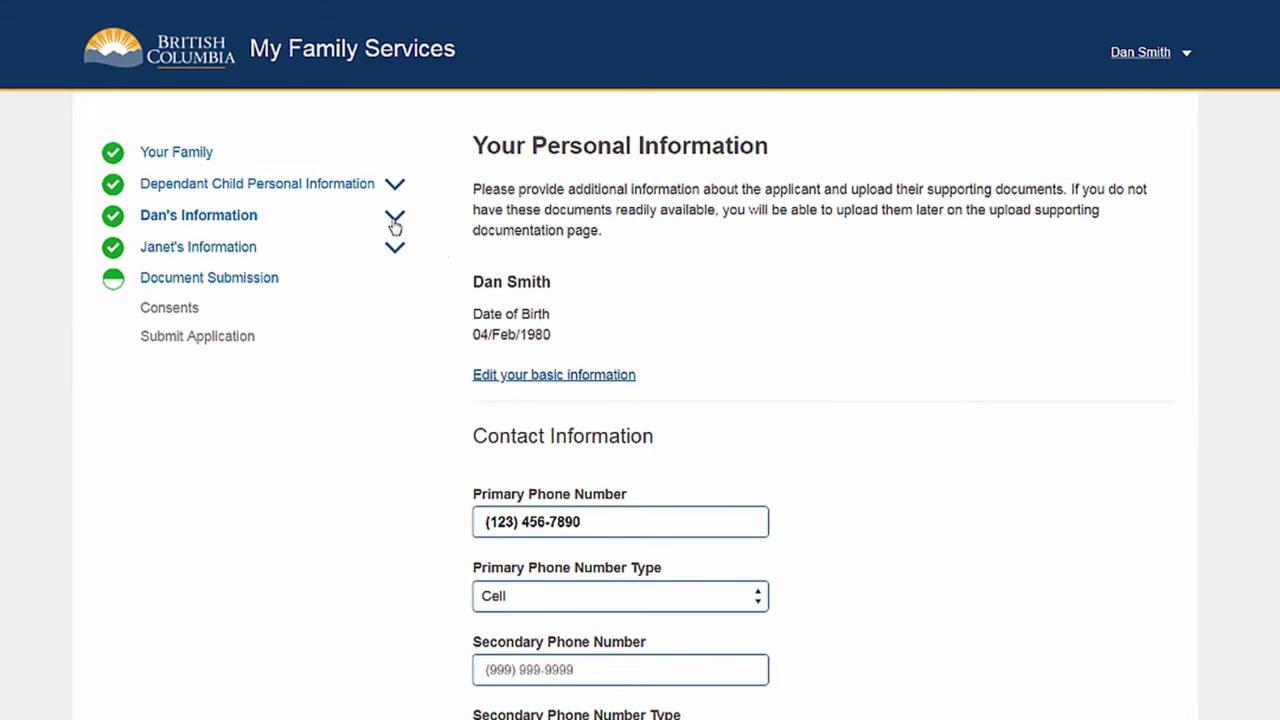
pyautogui.click(395, 218)
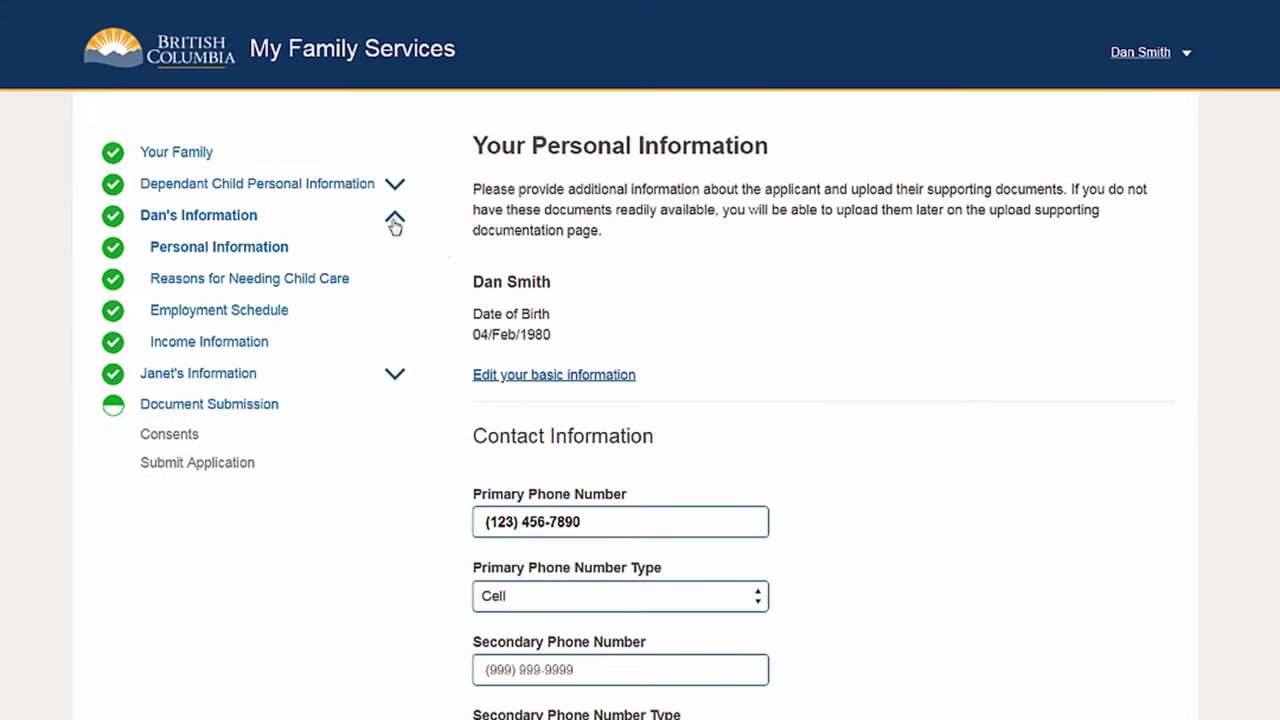
pyautogui.click(395, 375)
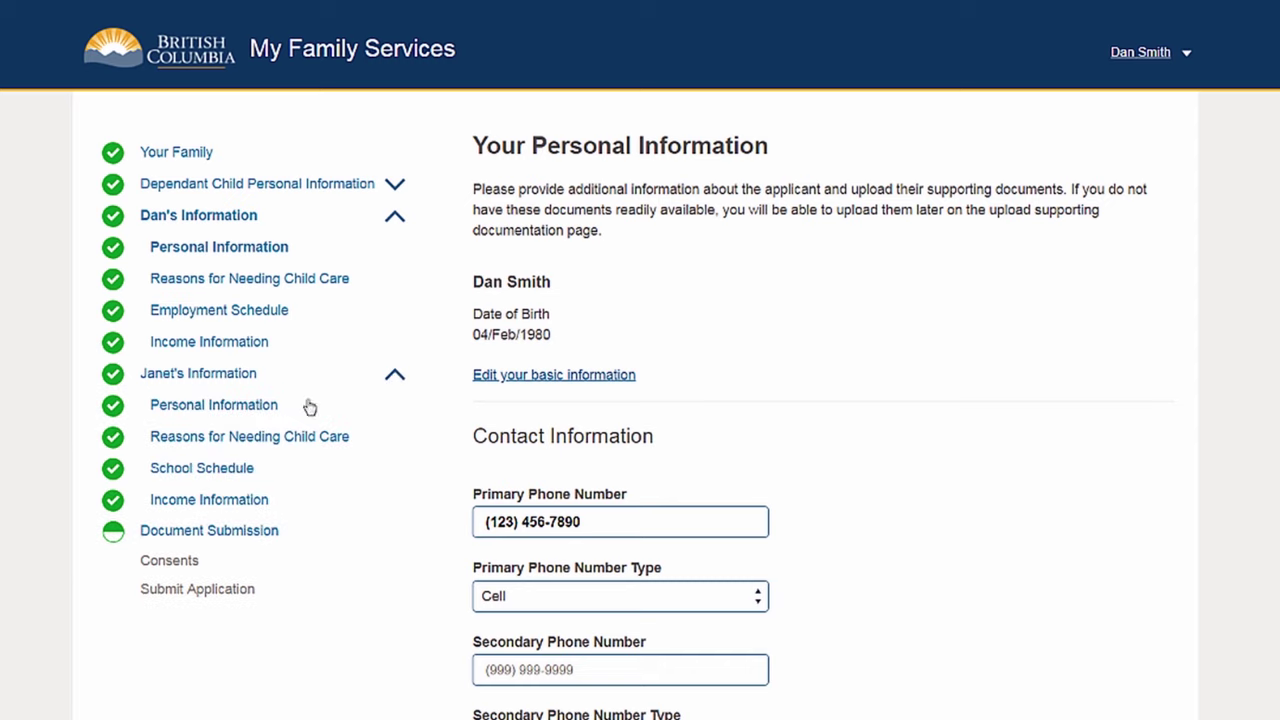
pyautogui.click(258, 406)
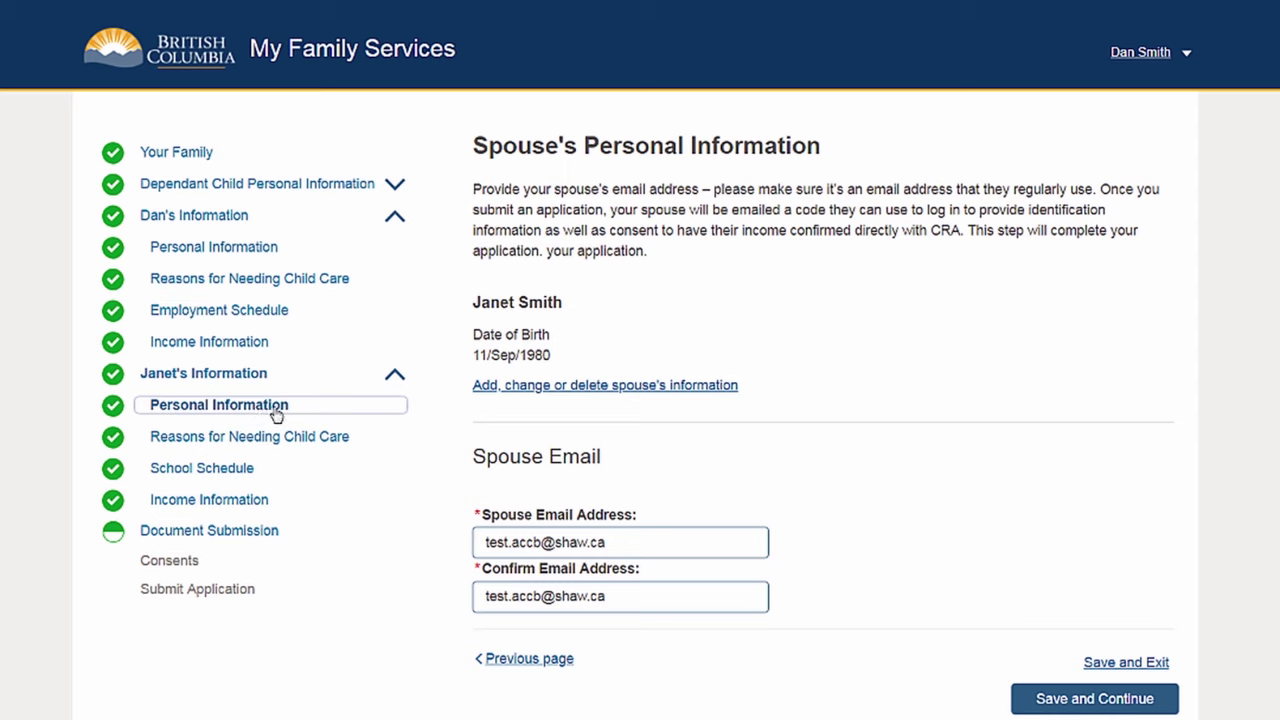
pyautogui.click(394, 380)
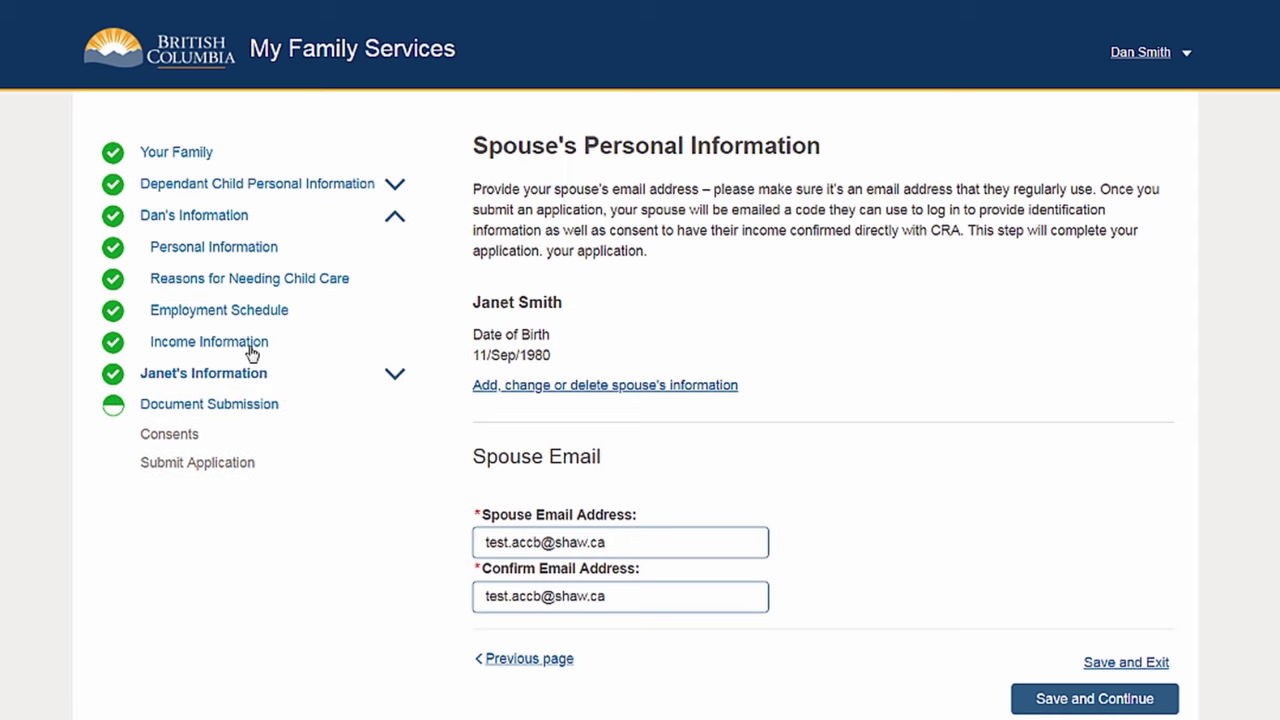
pyautogui.click(235, 255)
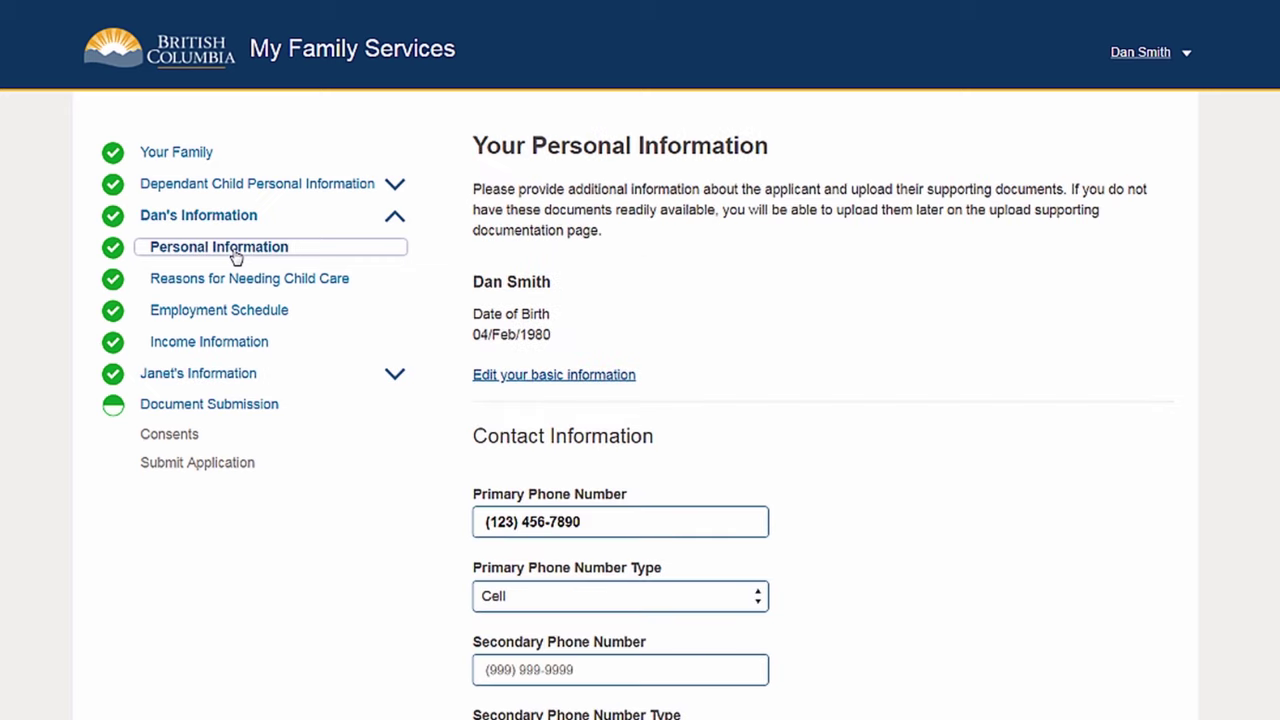
pyautogui.click(395, 219)
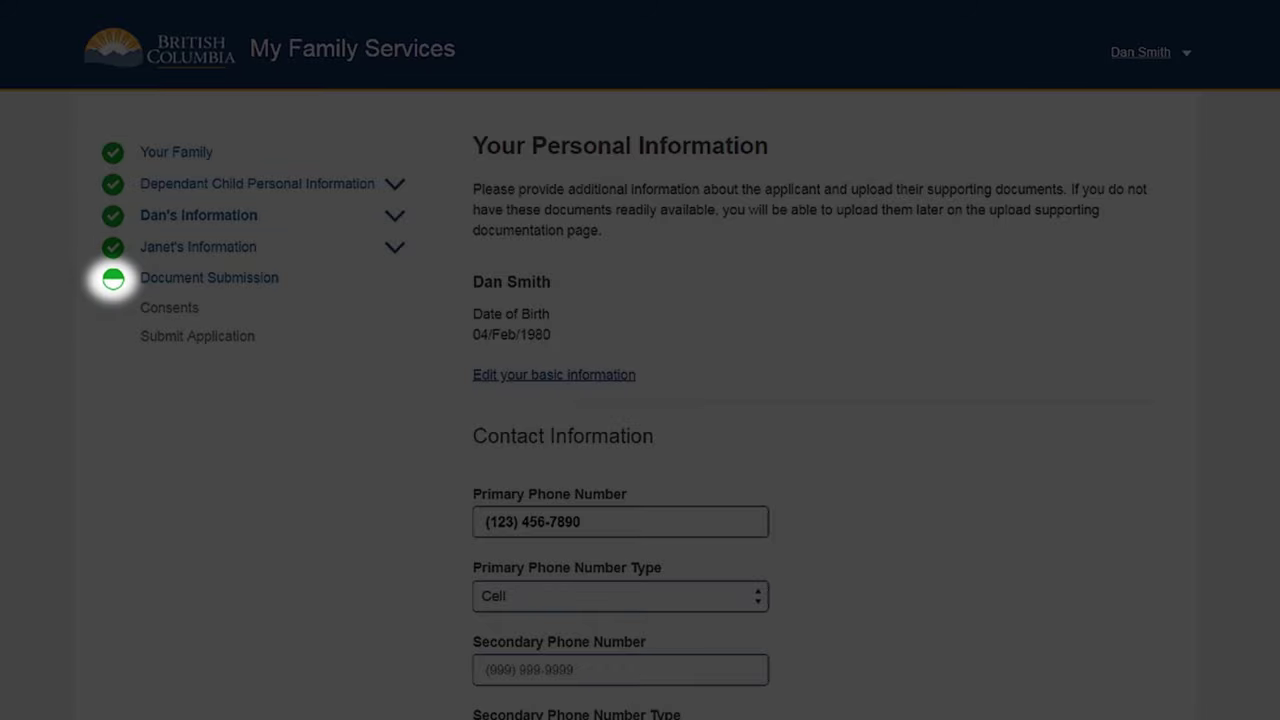
# Save and exit the application from the bottom of Your Personal Information.
pyautogui.scroll(-5, 640, 360)
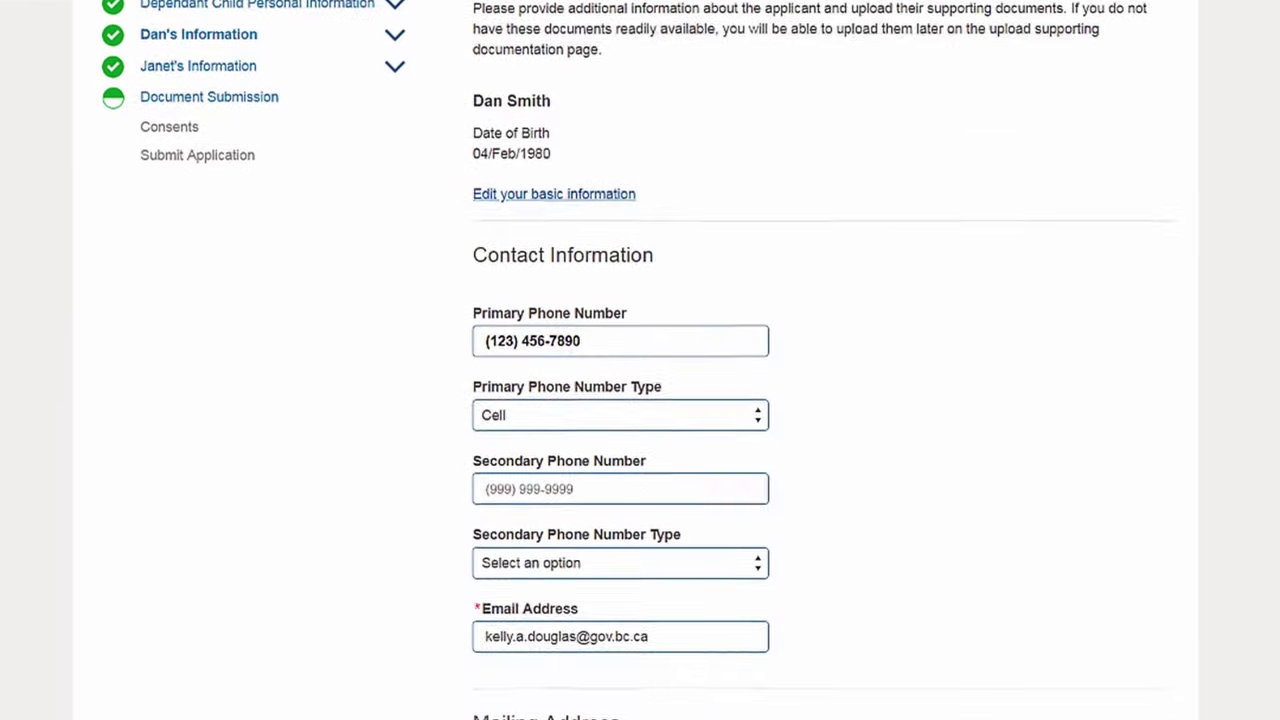
pyautogui.scroll(-6, 640, 360)
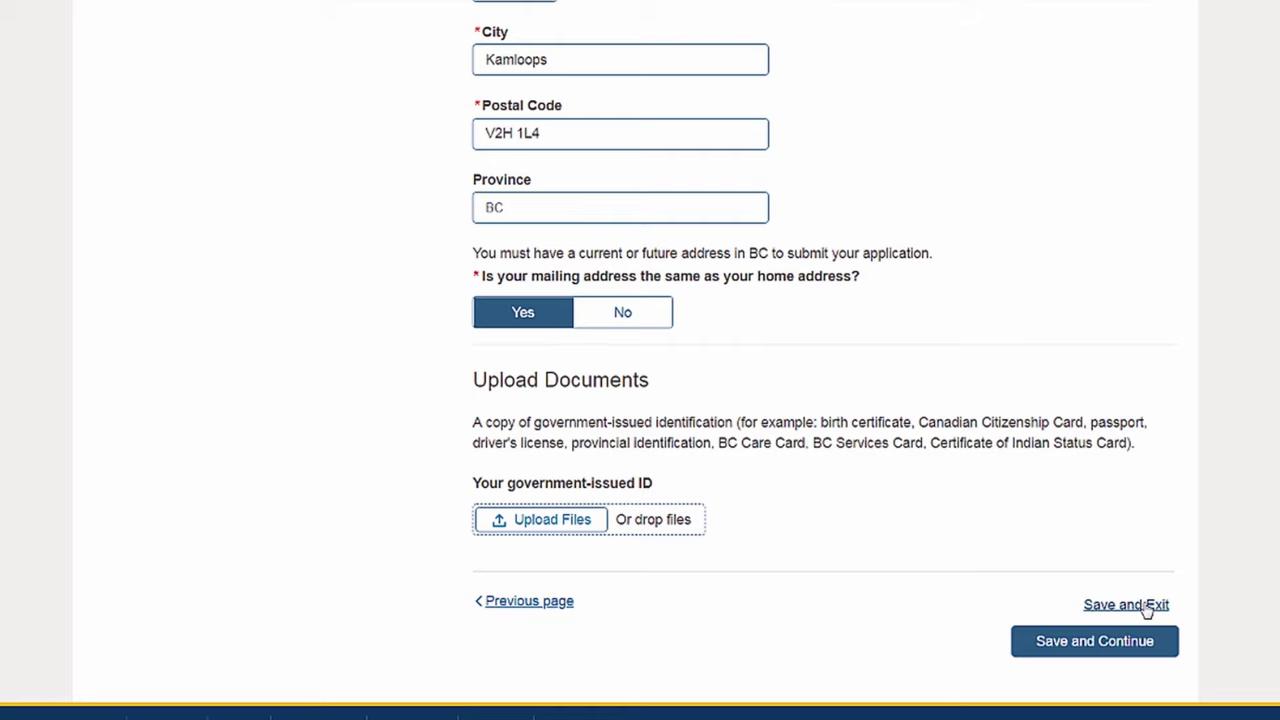
pyautogui.click(1148, 606)
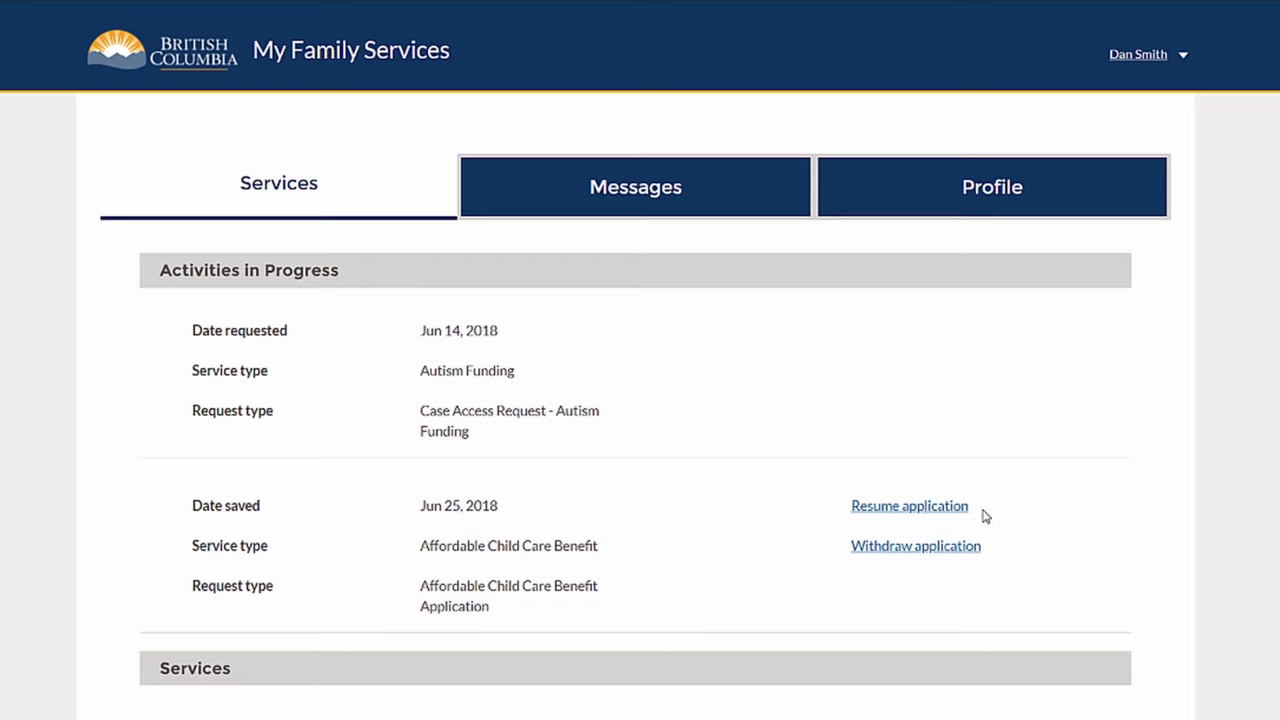
# Resume the saved Affordable Child Care Benefit application and scroll down Document Submission.
pyautogui.click(925, 513)
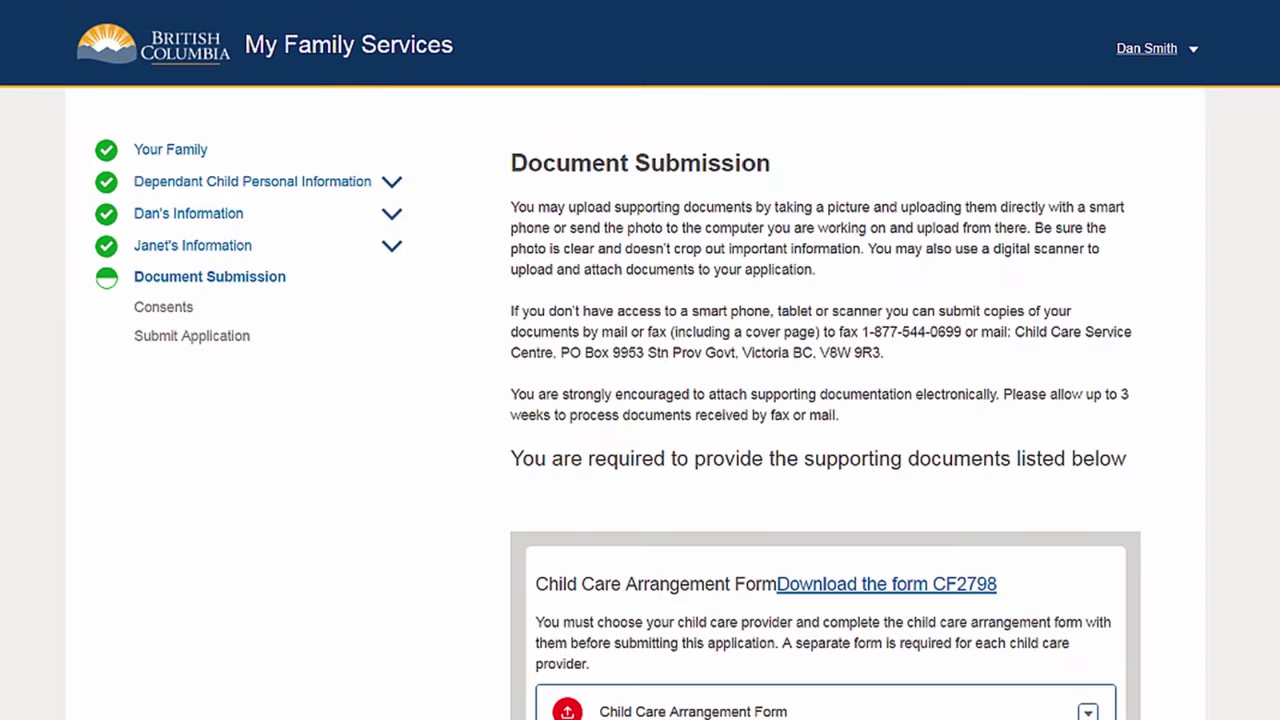
pyautogui.scroll(-4, 640, 400)
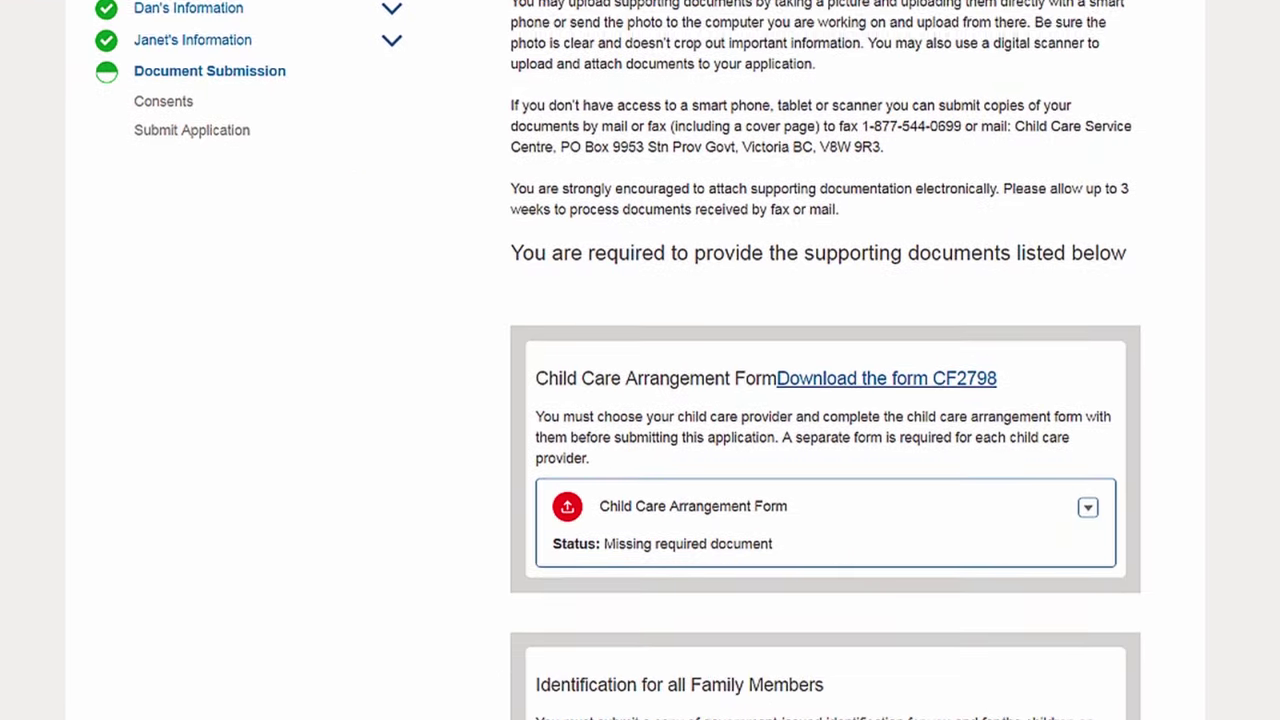
pyautogui.scroll(-5, 640, 400)
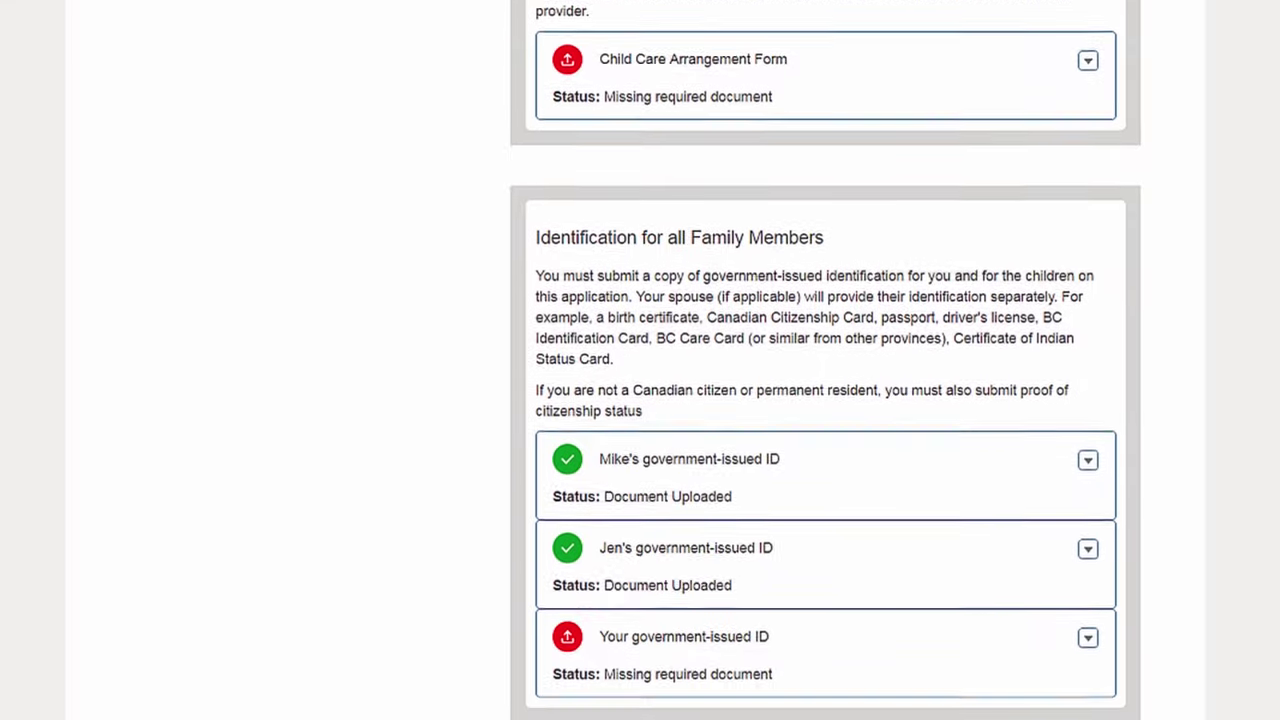
pyautogui.scroll(-1, 640, 400)
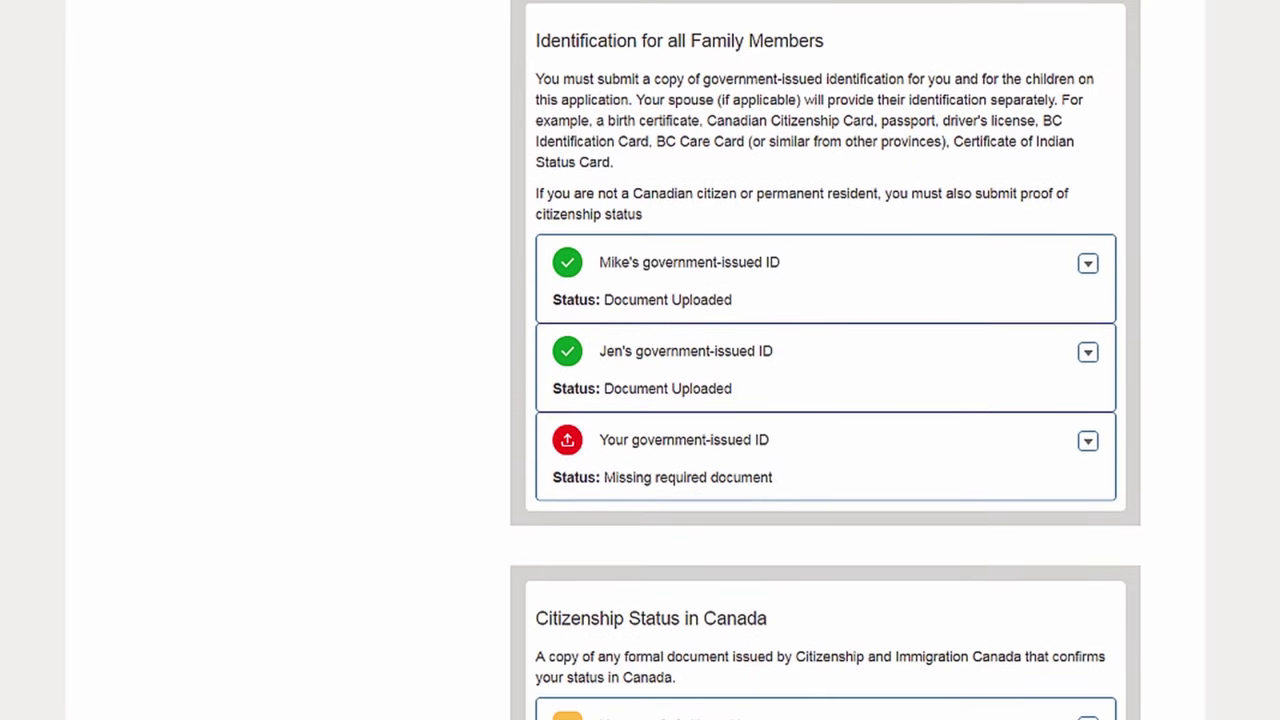
# Show the uploaded ID files for the first child, the second child and the applicant.
pyautogui.click(1088, 264)
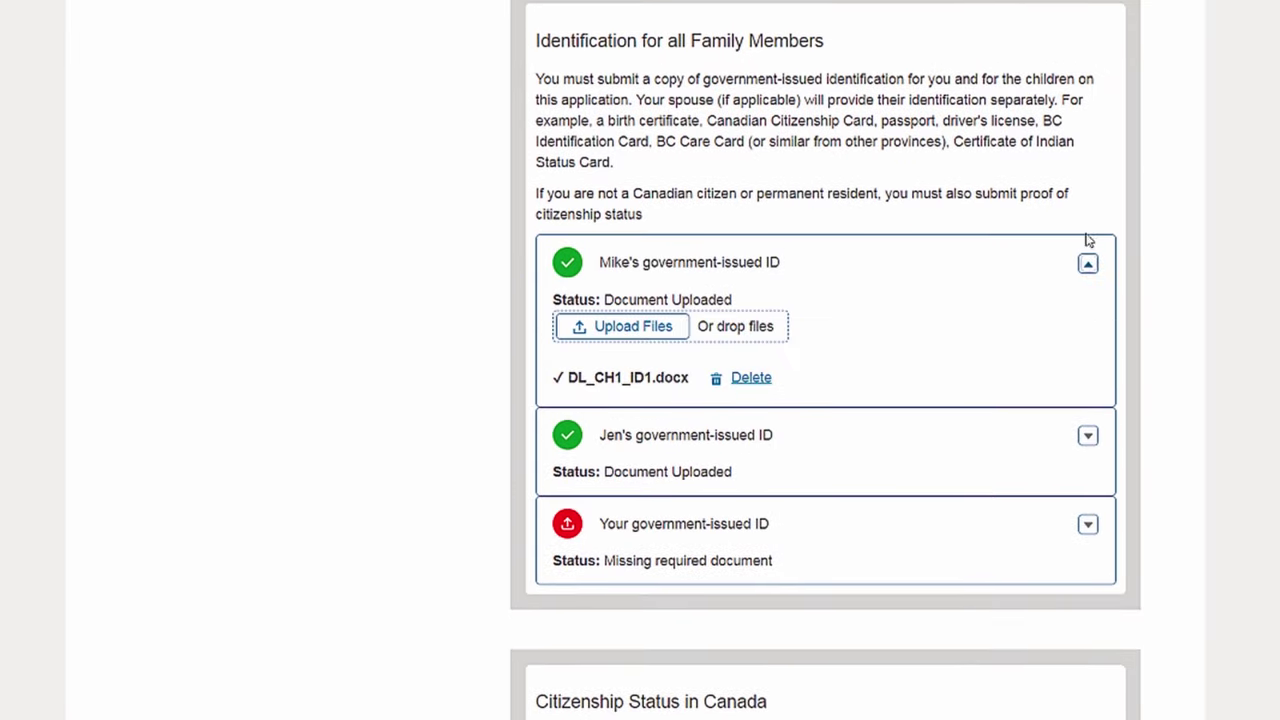
pyautogui.click(1087, 436)
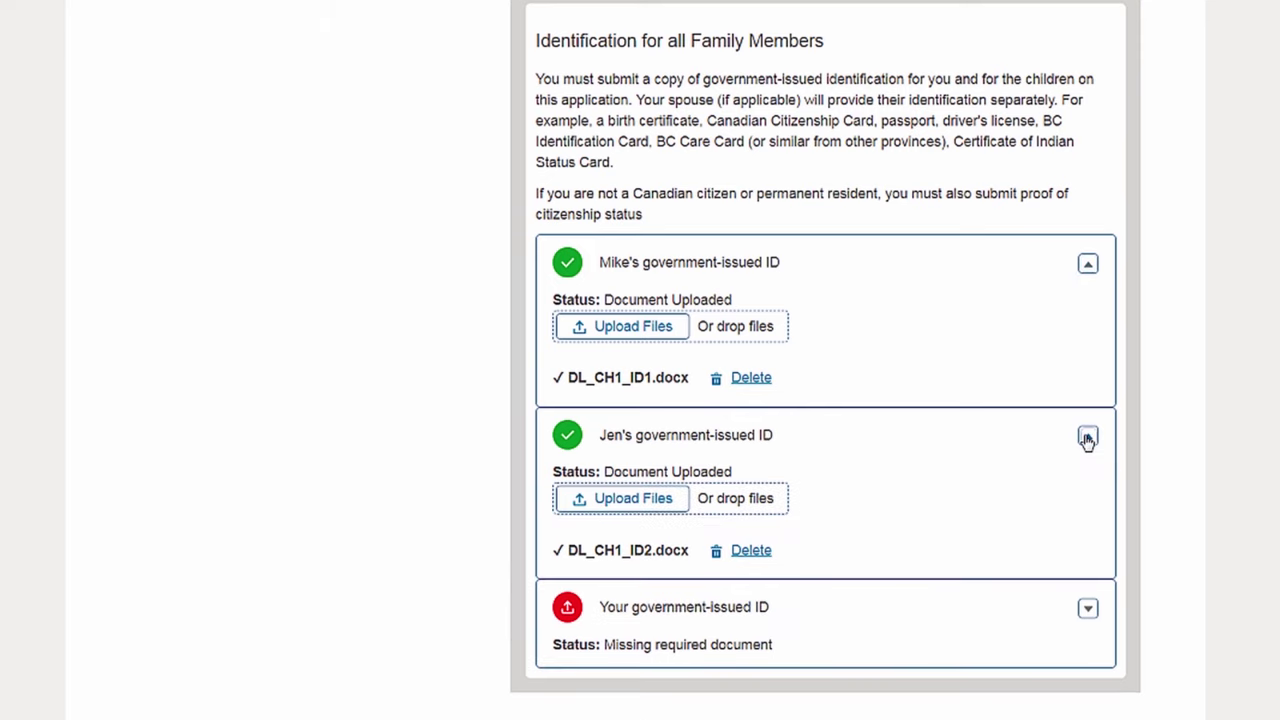
pyautogui.click(1088, 612)
pyautogui.scroll(-1, 1090, 617)
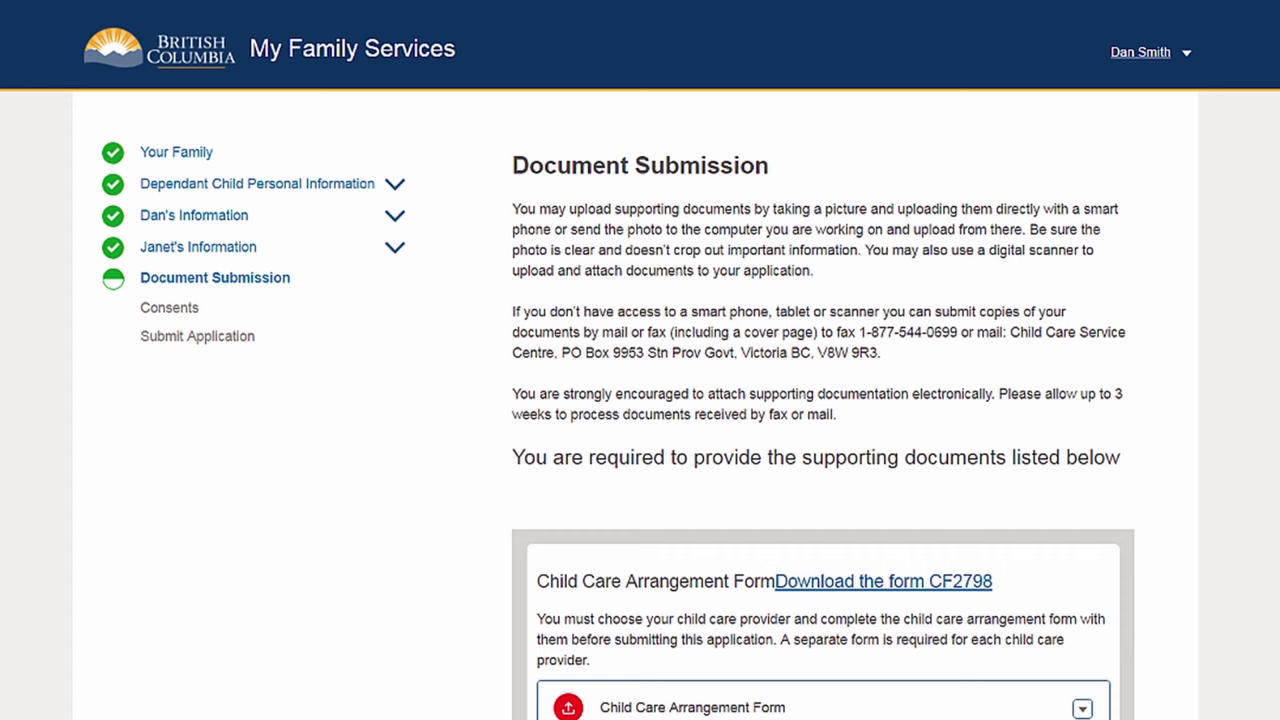
# Mark 'Your government-issued ID' as not attached, to be sent by other means.
pyautogui.scroll(-6, 640, 400)
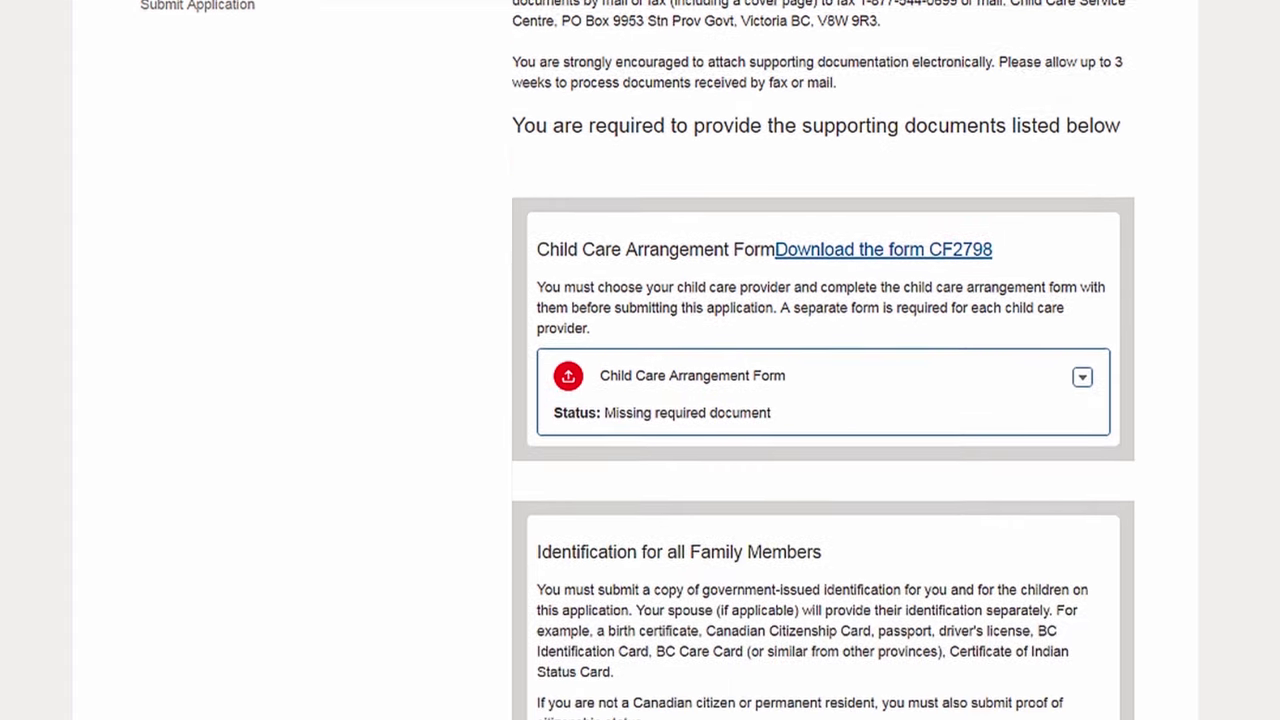
pyautogui.scroll(-4, 824, 360)
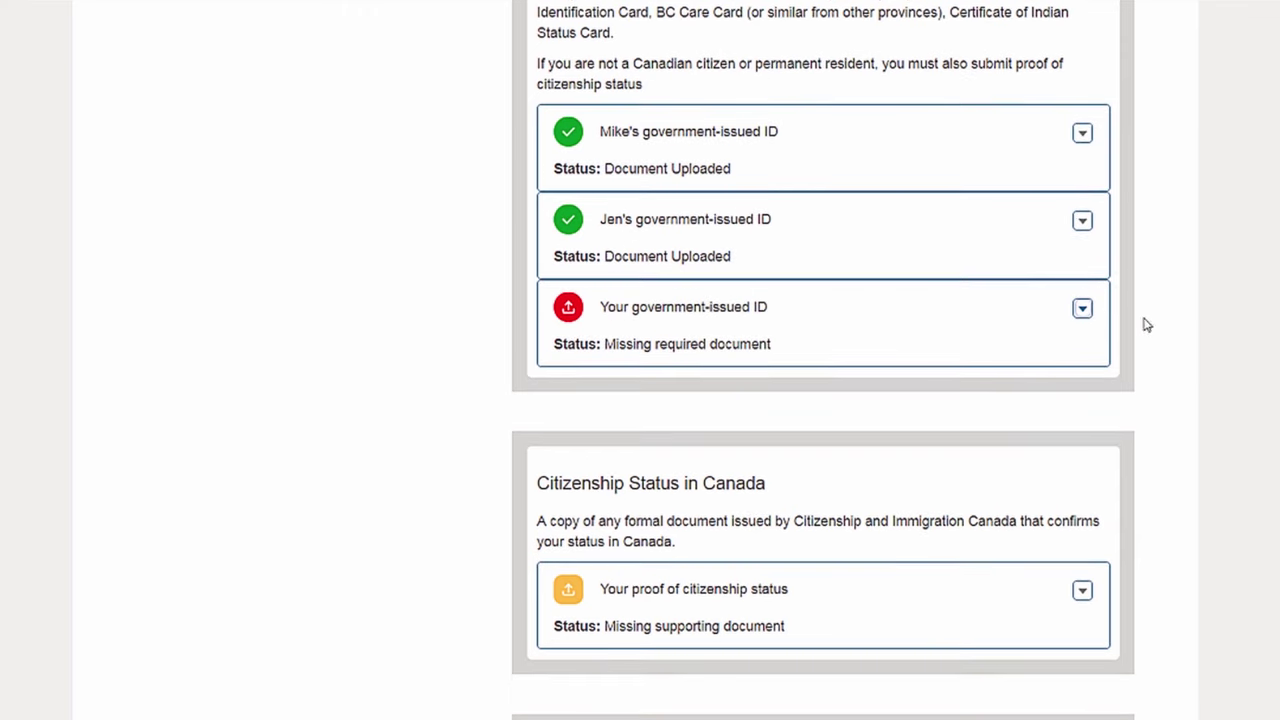
pyautogui.click(1083, 310)
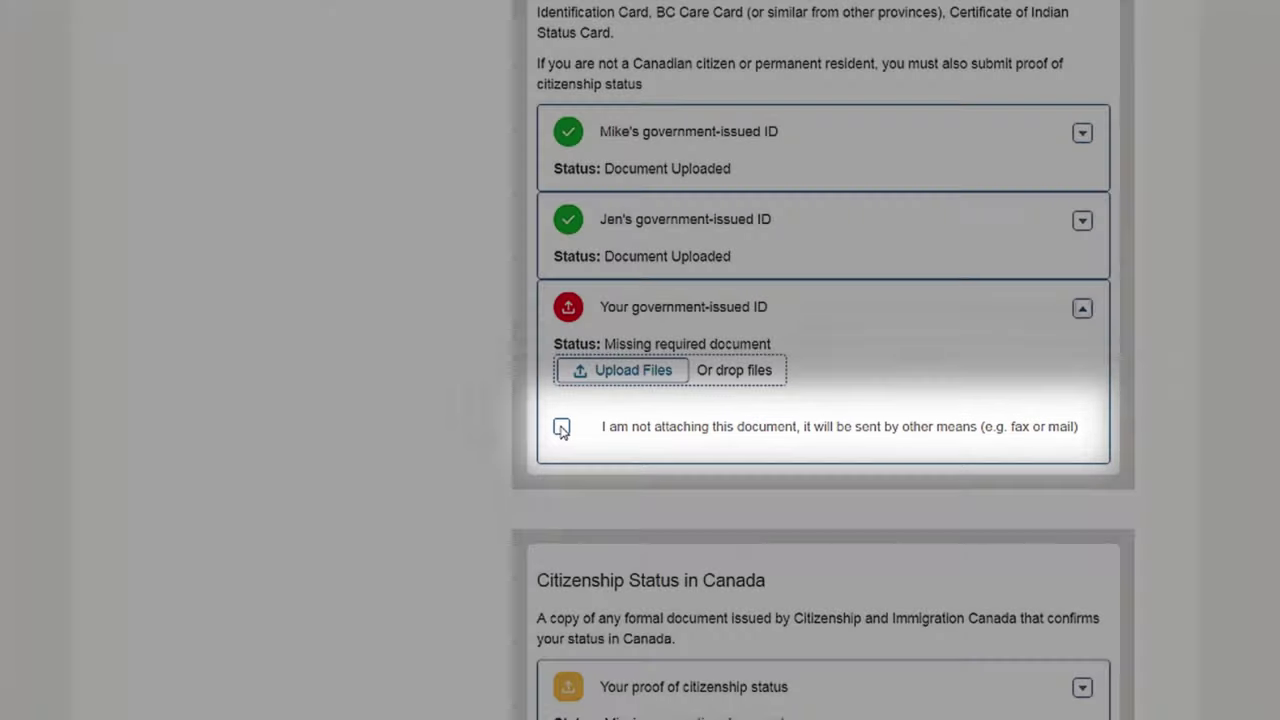
pyautogui.click(561, 428)
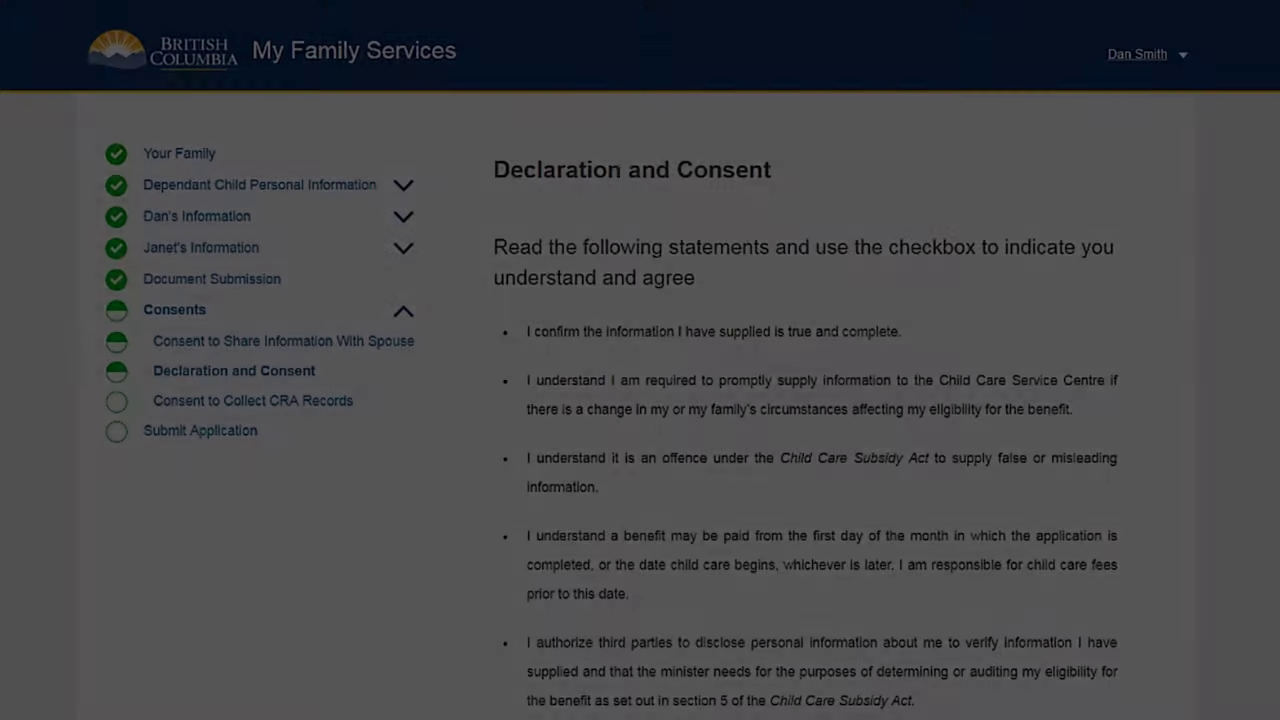
# Tick 'I understand and agree with the statements above' and save to continue.
pyautogui.scroll(-3, 640, 360)
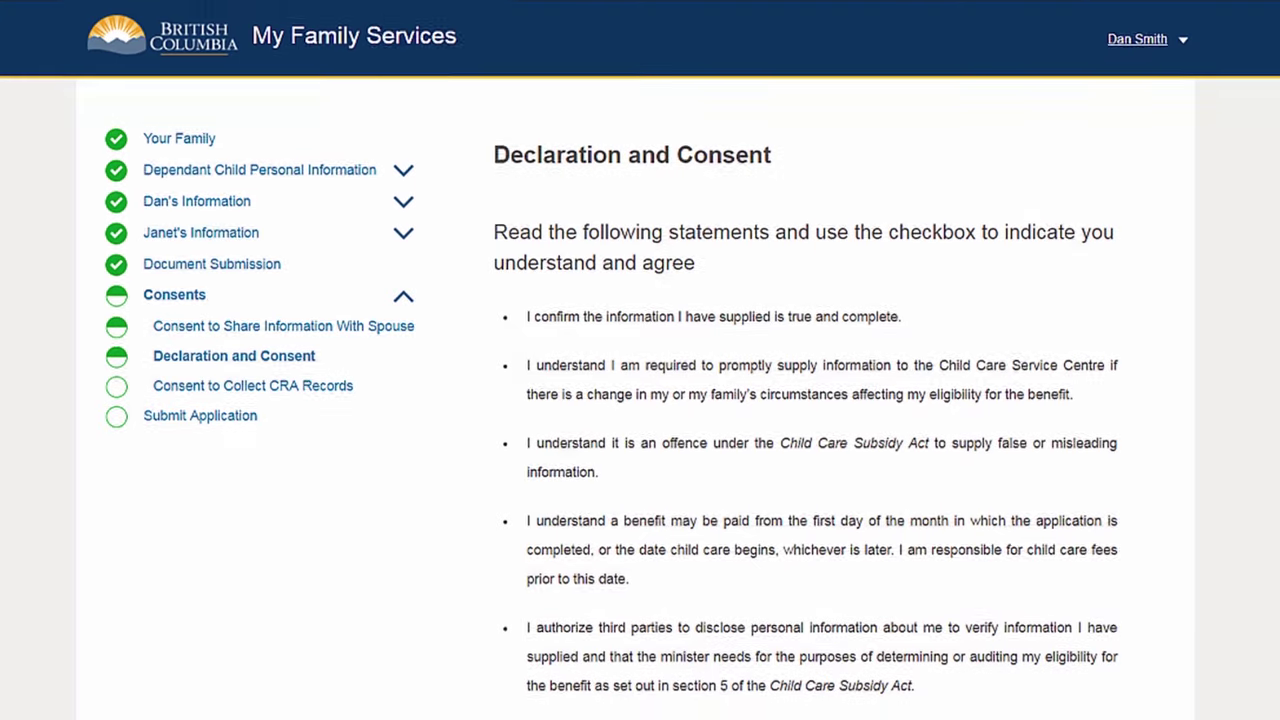
pyautogui.scroll(-3, 640, 360)
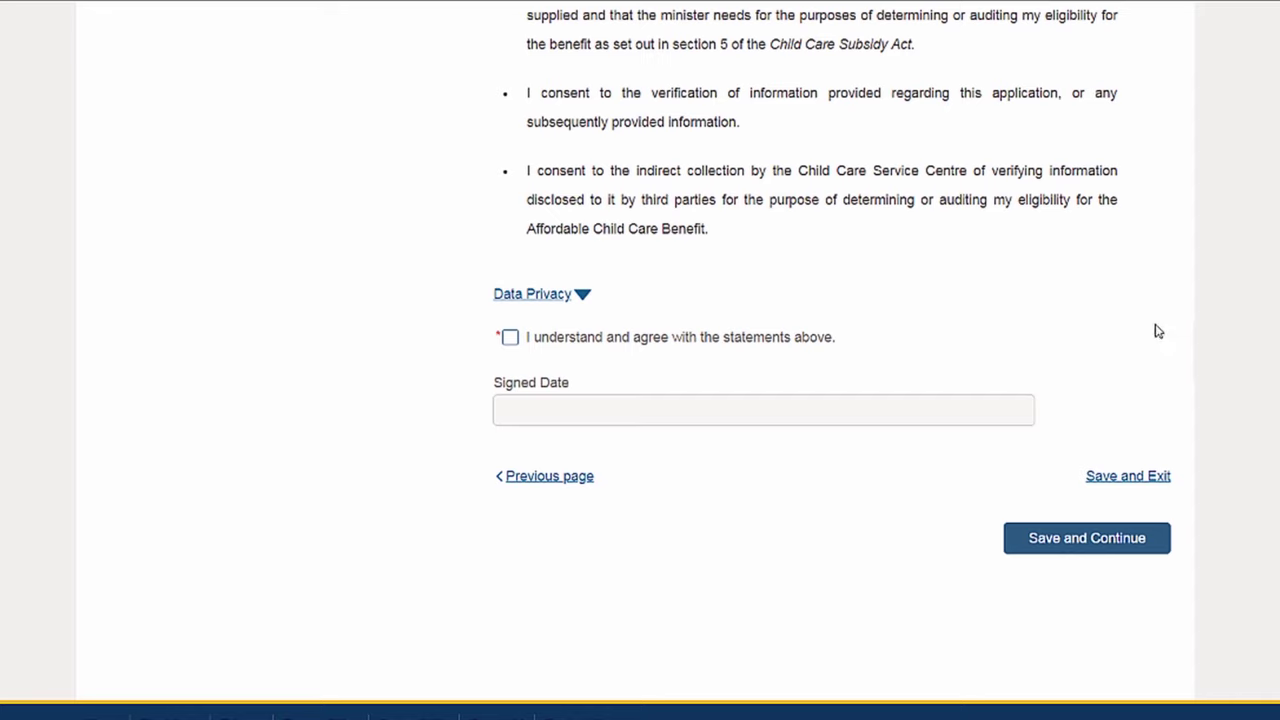
pyautogui.click(510, 339)
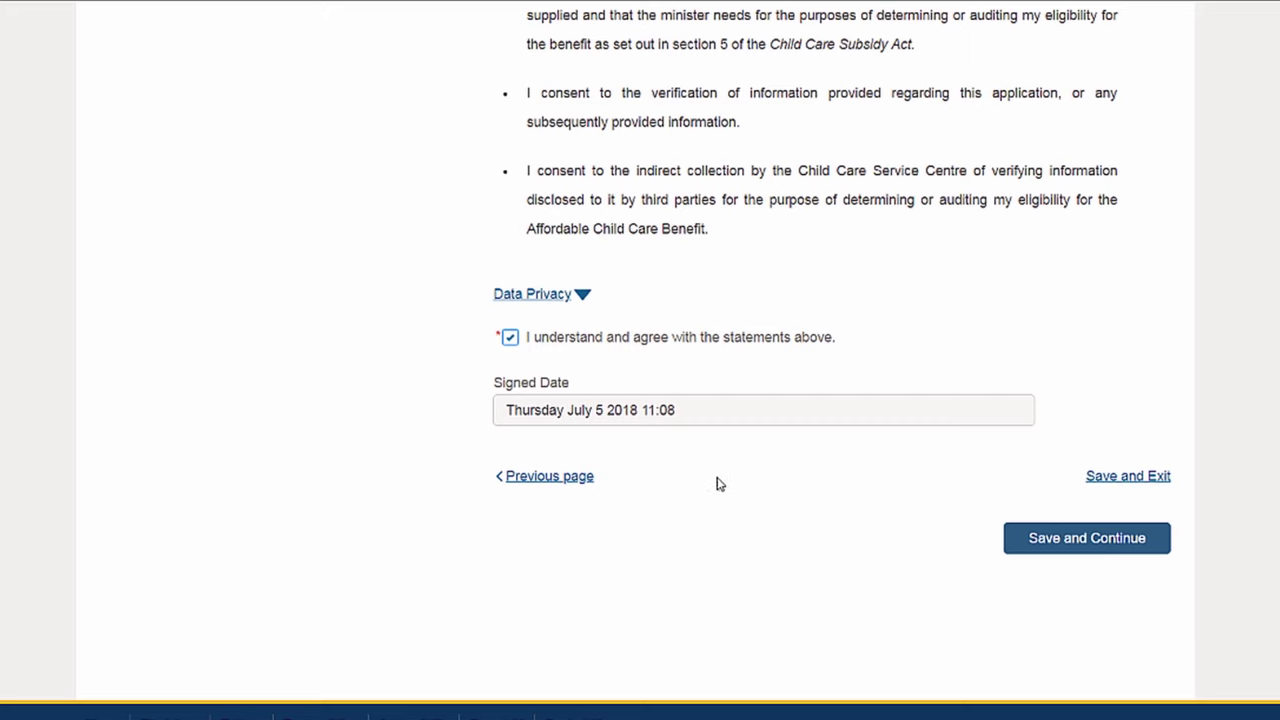
pyautogui.click(1072, 546)
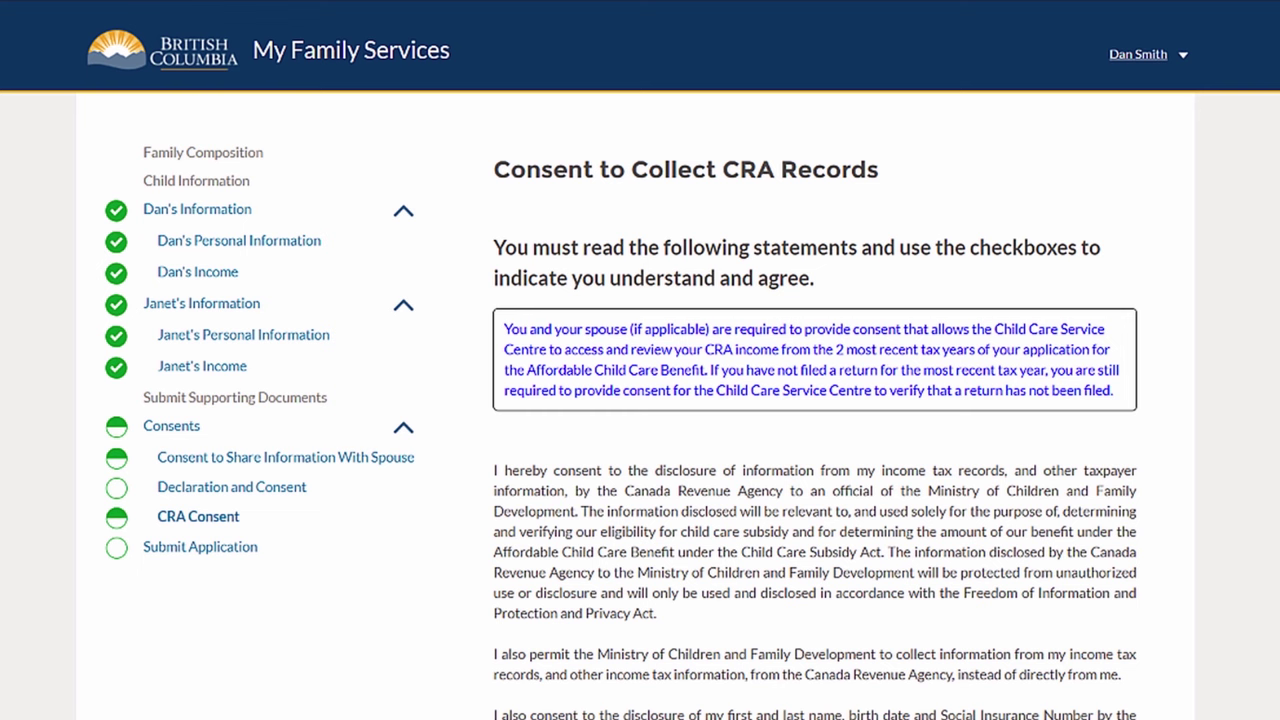
# Tick the CRA records consent agreement at the bottom of the page and save.
pyautogui.scroll(-3, 640, 400)
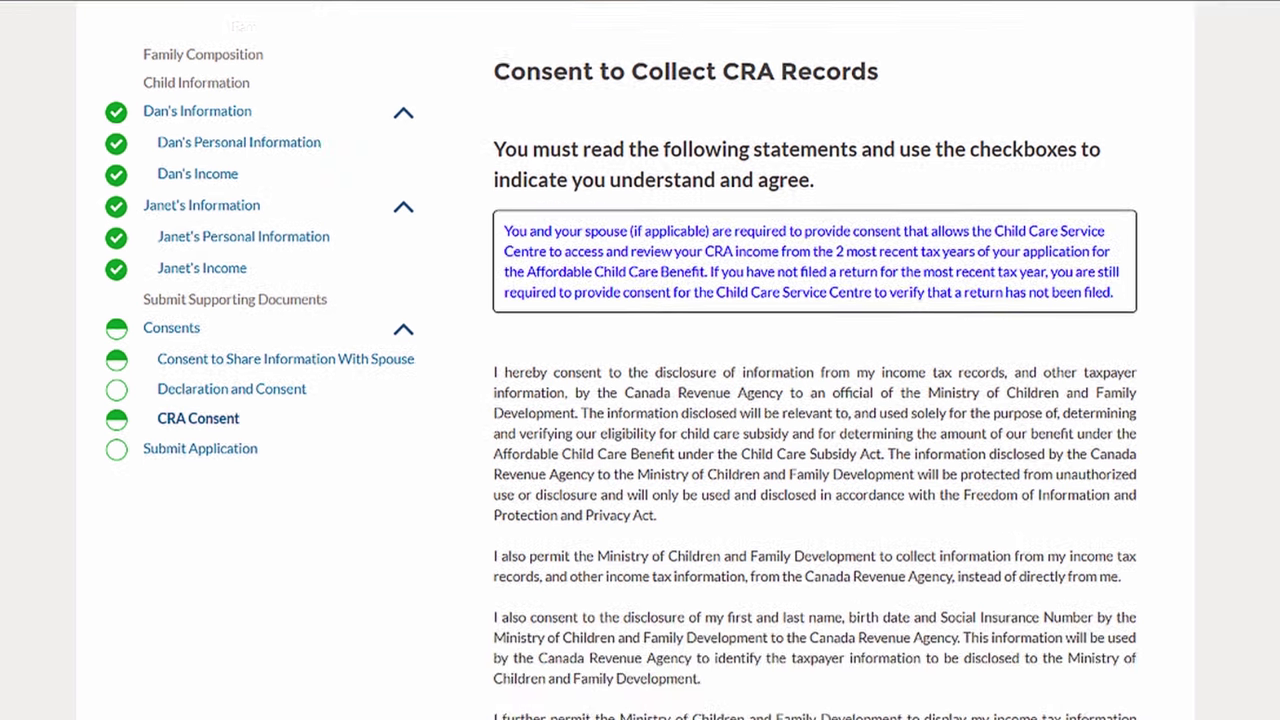
pyautogui.scroll(-4, 640, 400)
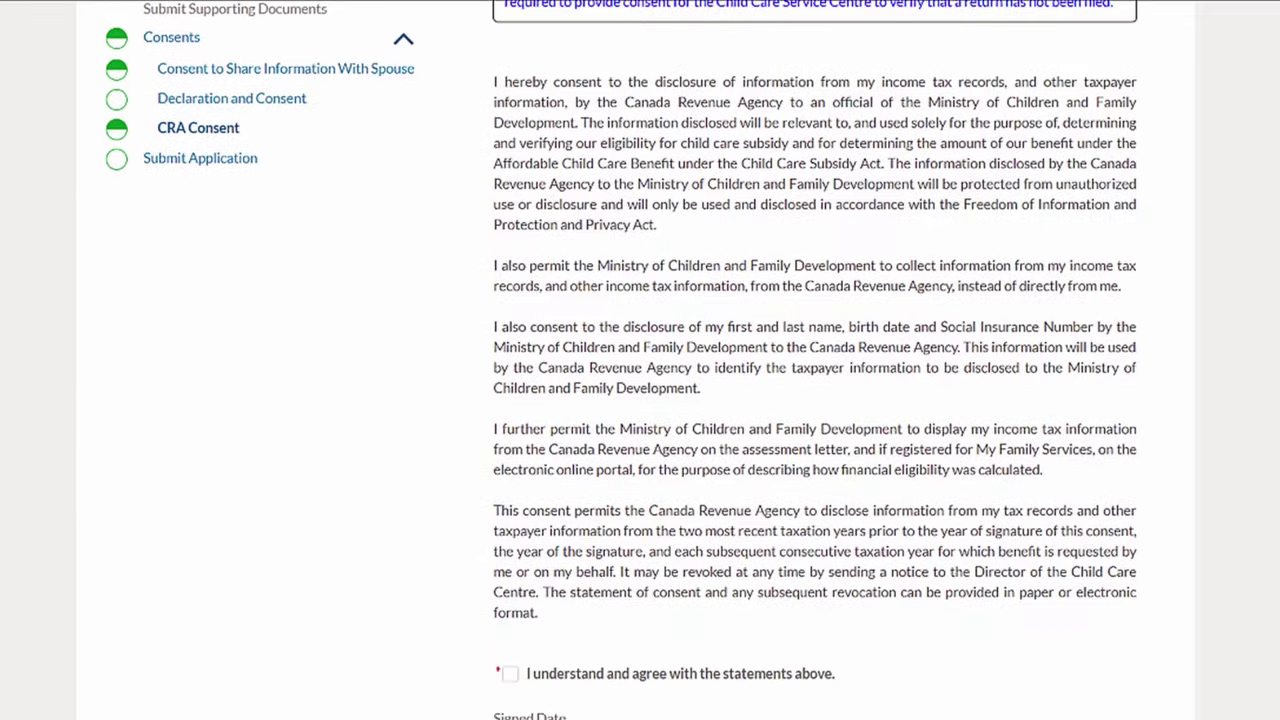
pyautogui.scroll(-2, 640, 400)
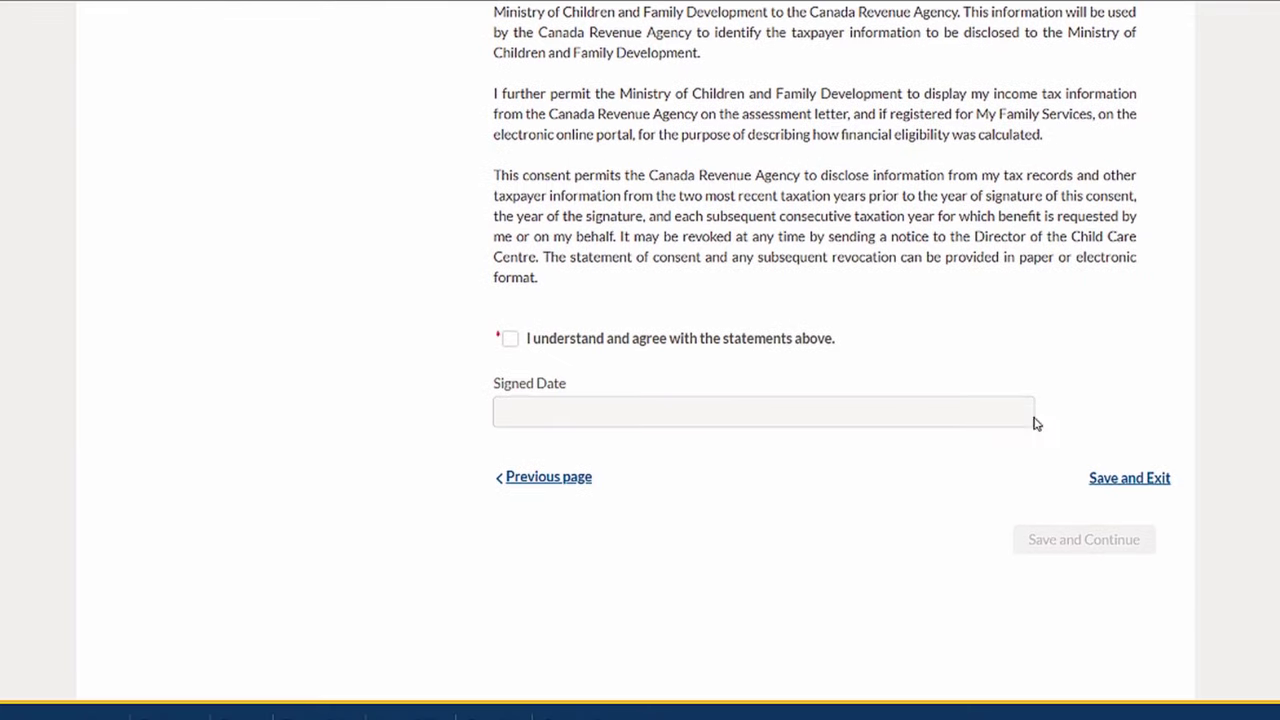
pyautogui.click(510, 342)
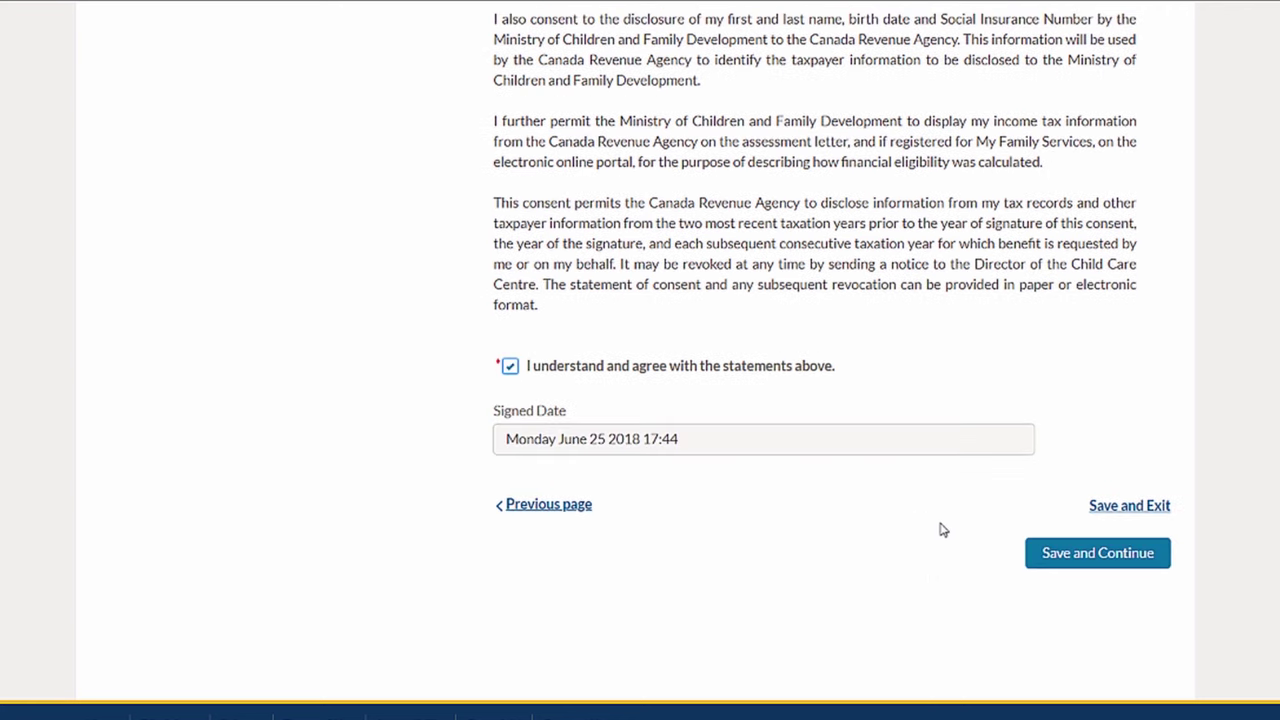
pyautogui.click(1070, 555)
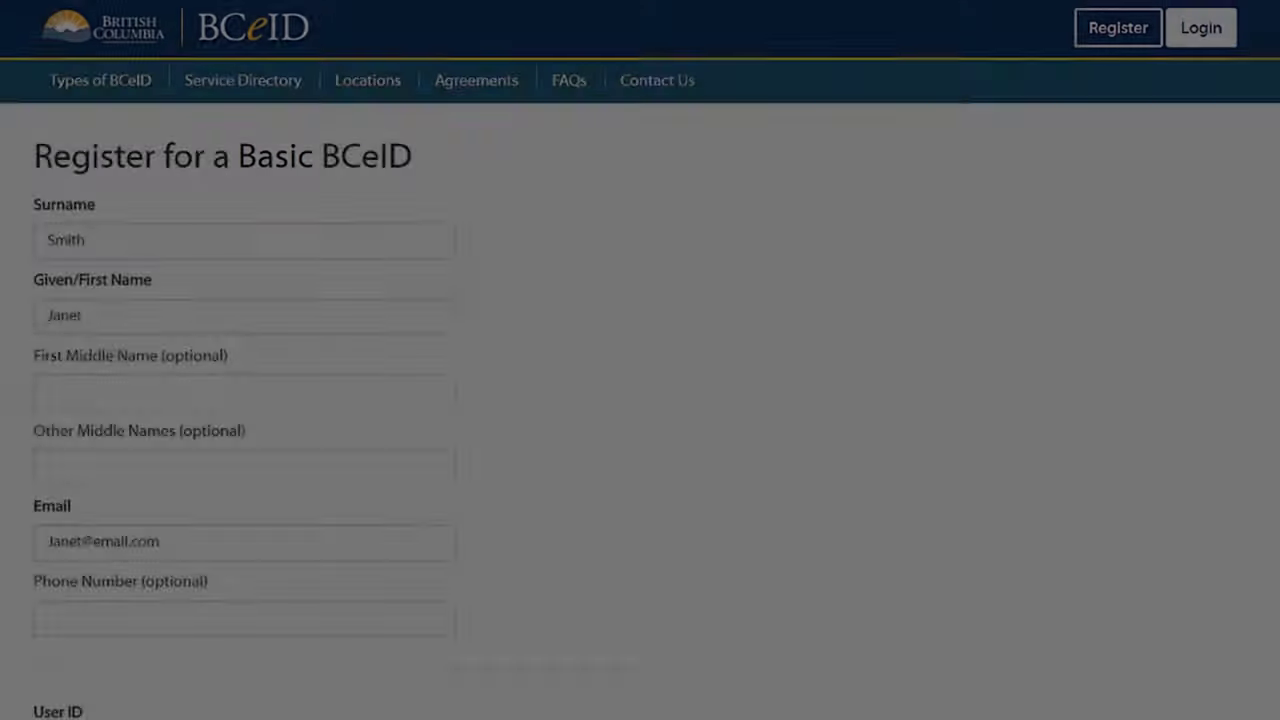
# Accept the Terms of Use Agreement at the bottom of the Basic BCeID registration form.
pyautogui.scroll(-1, 640, 400)
pyautogui.scroll(-3, 640, 400)
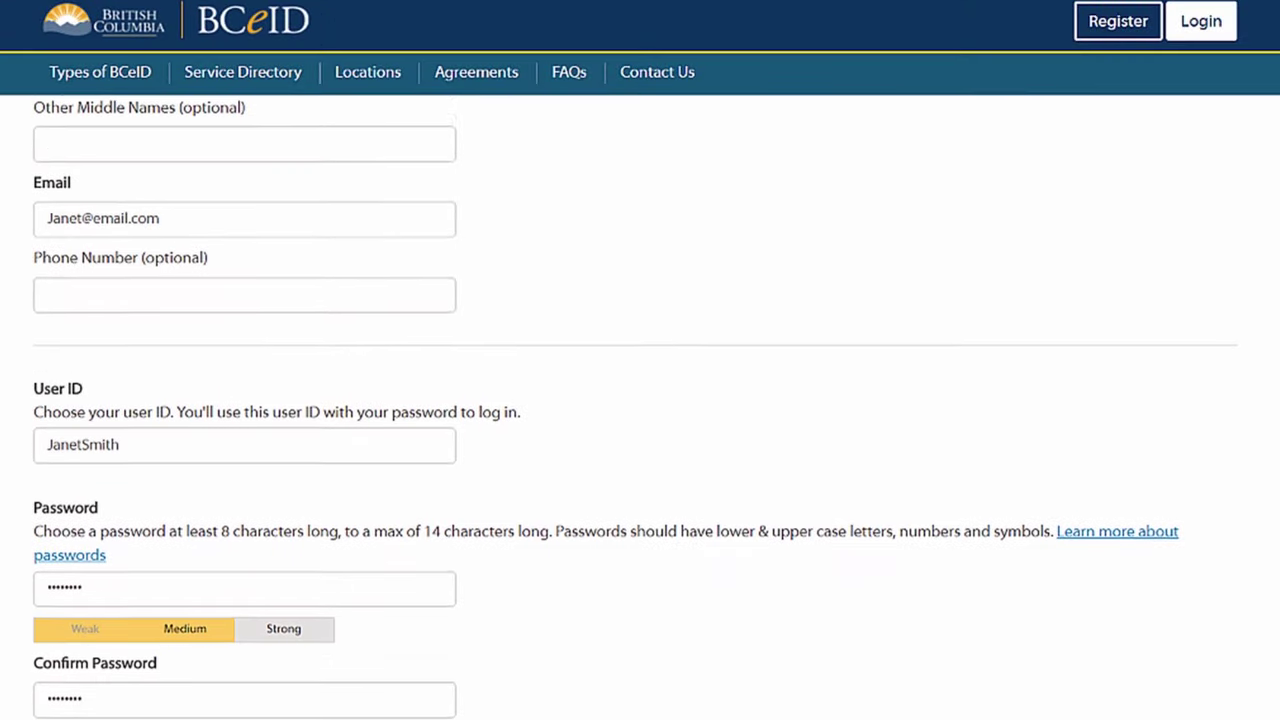
pyautogui.scroll(-4, 640, 400)
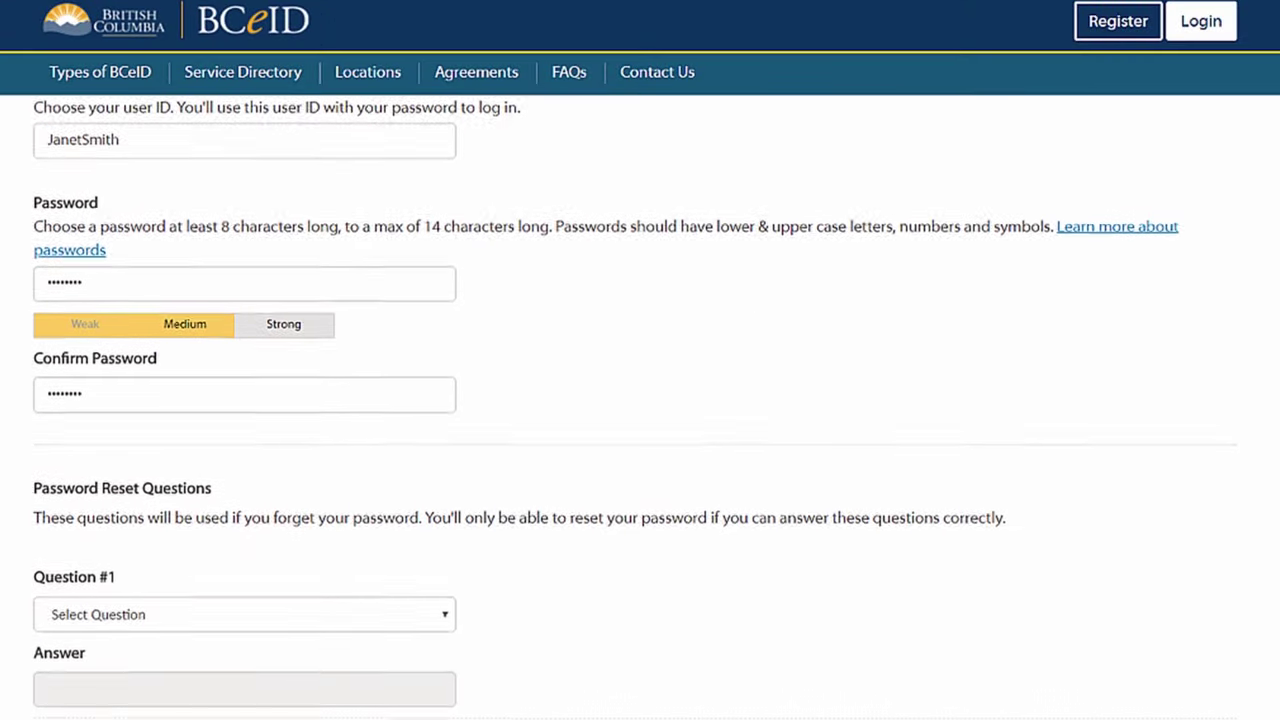
pyautogui.scroll(-5, 640, 400)
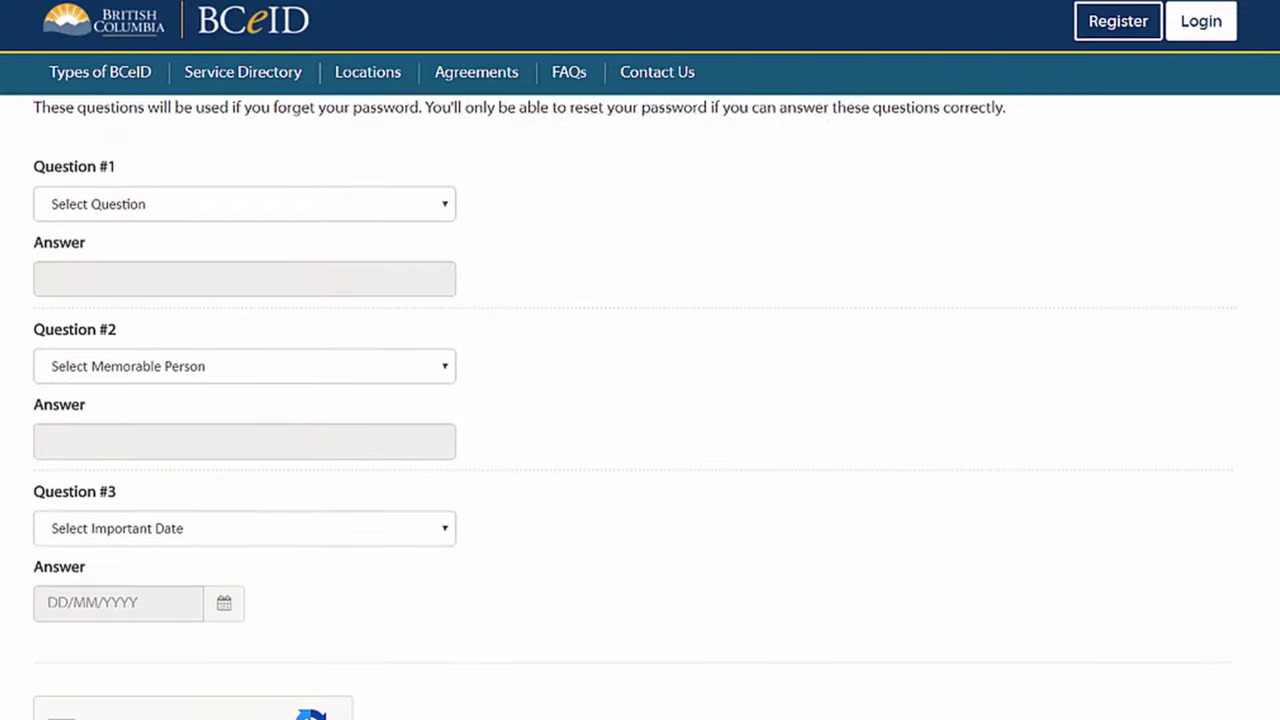
pyautogui.scroll(-3, 640, 400)
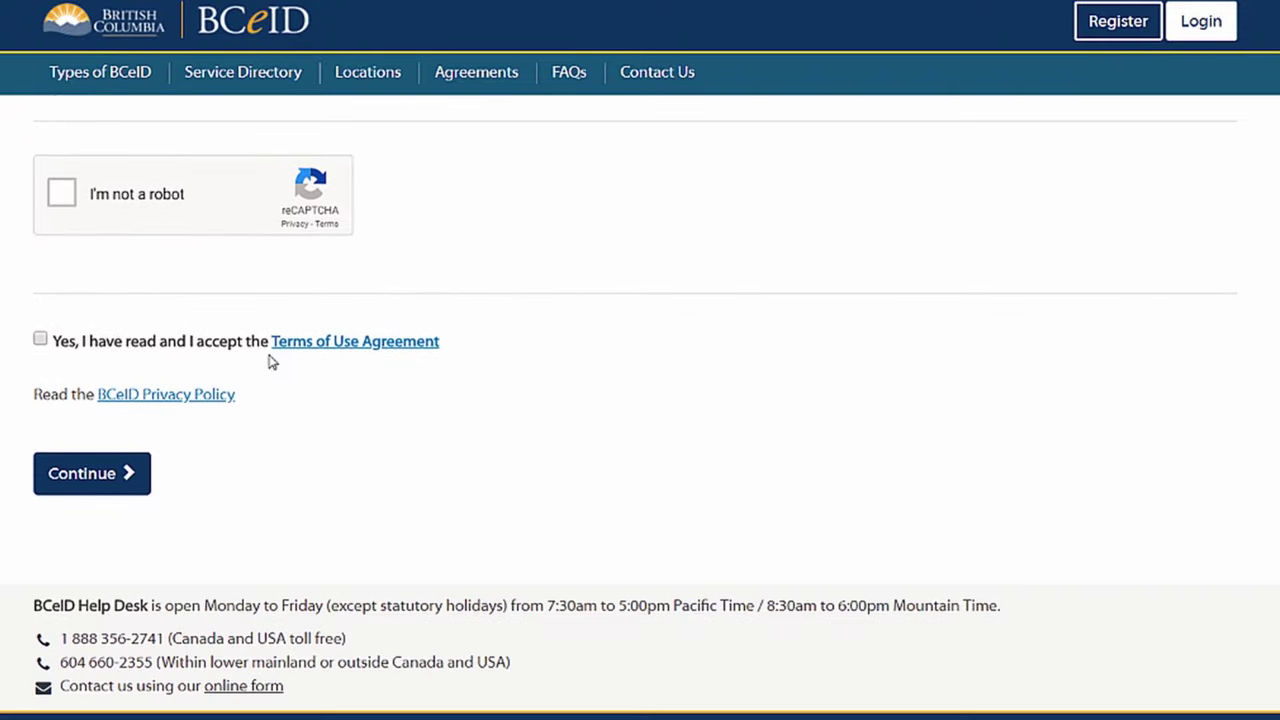
pyautogui.click(40, 340)
# Complete the Basic BCeID registration and sign in to My Family Services.
pyautogui.click(91, 478)
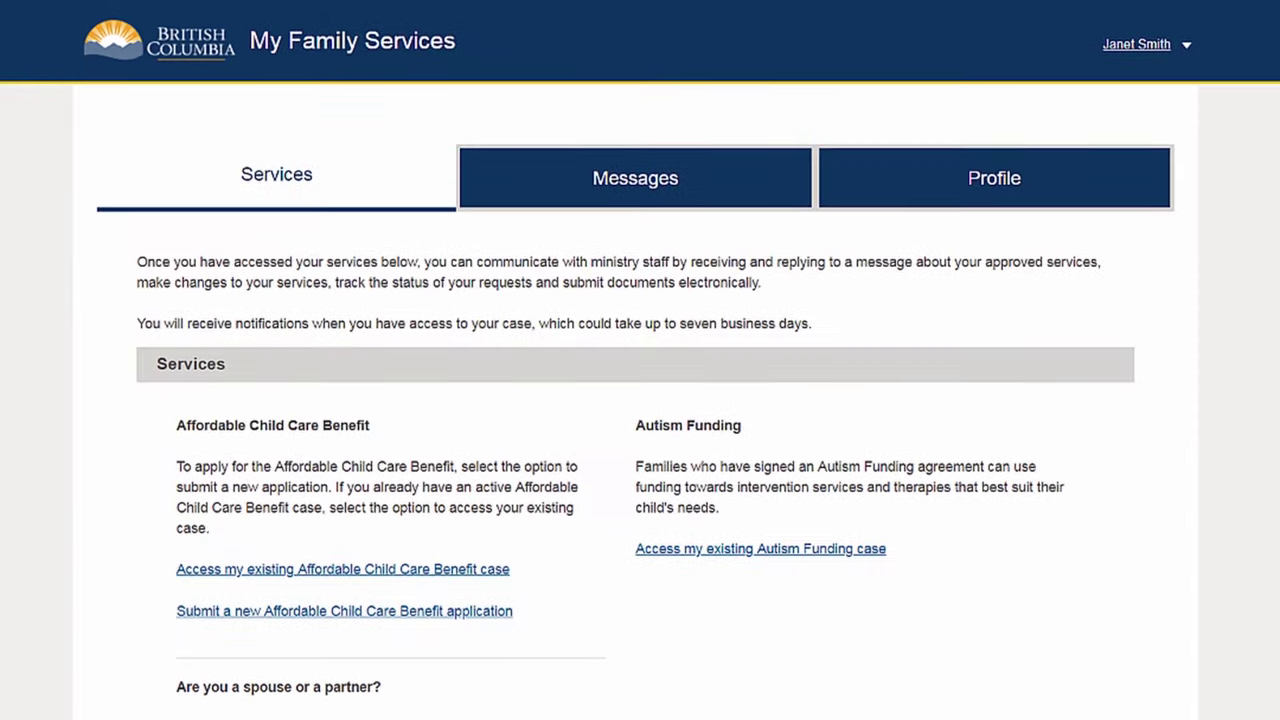
pyautogui.scroll(-1, 640, 400)
pyautogui.scroll(-2, 640, 400)
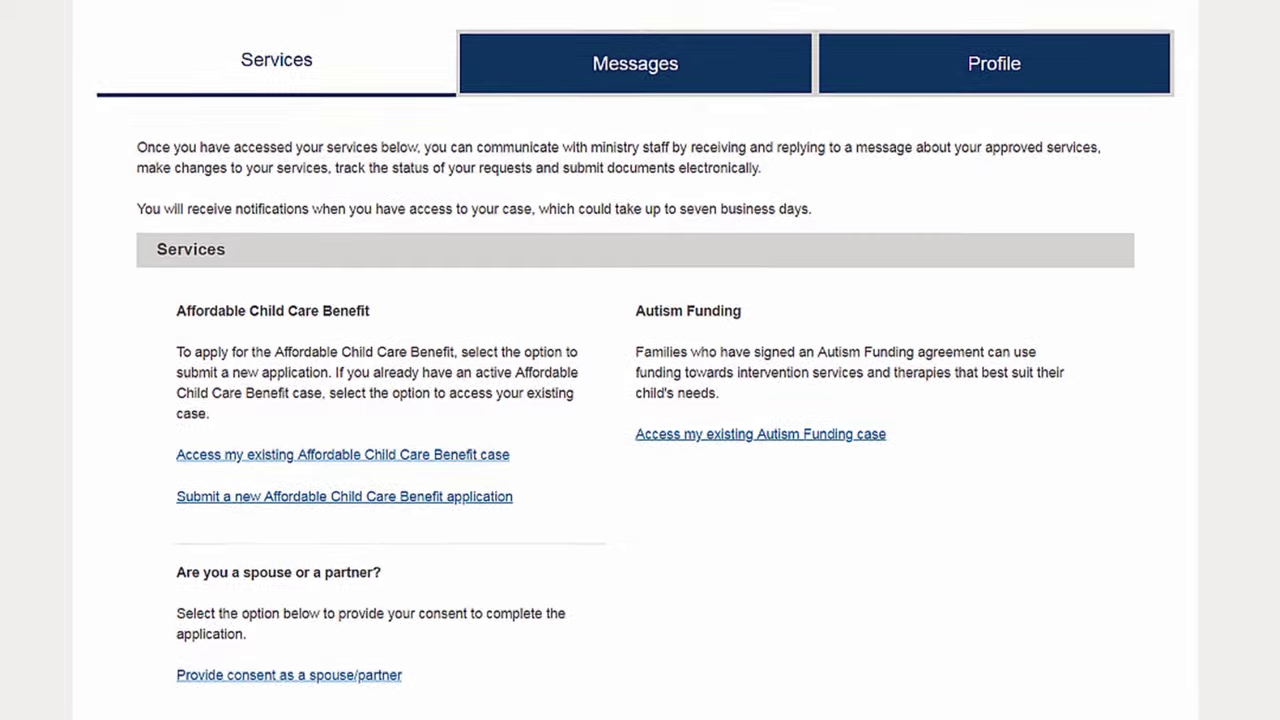
pyautogui.scroll(-1, 640, 400)
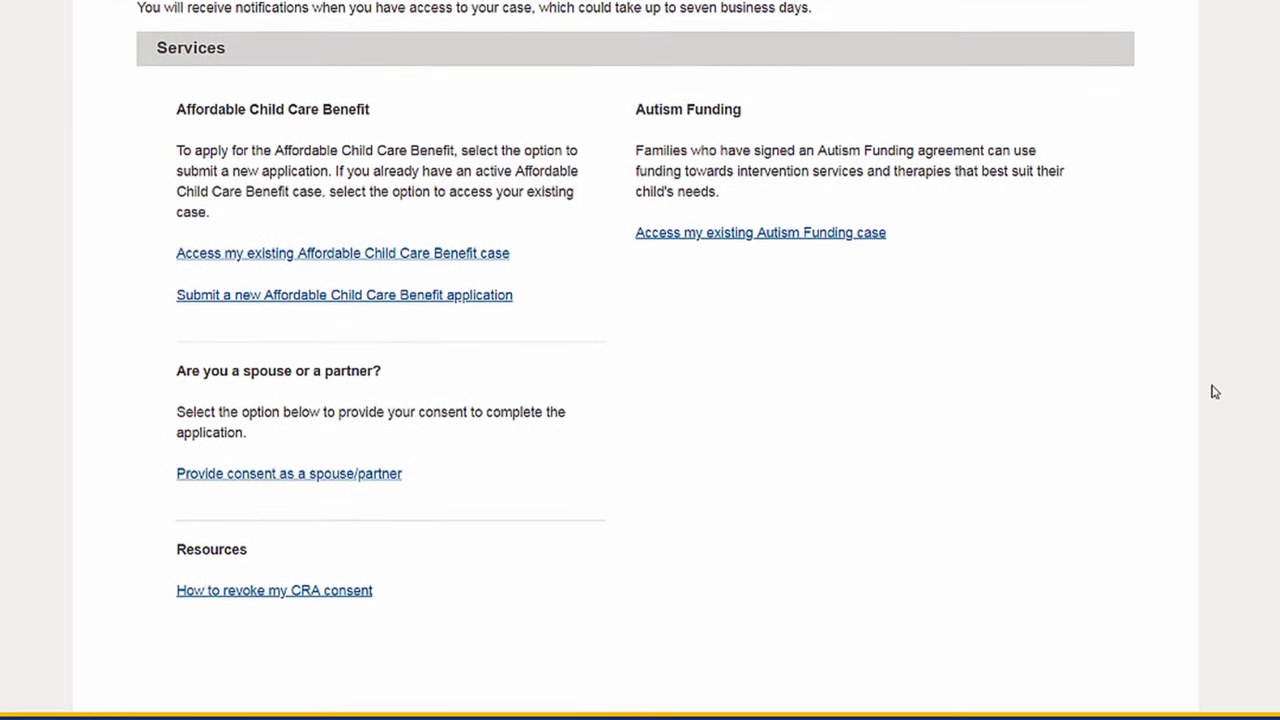
pyautogui.click(298, 478)
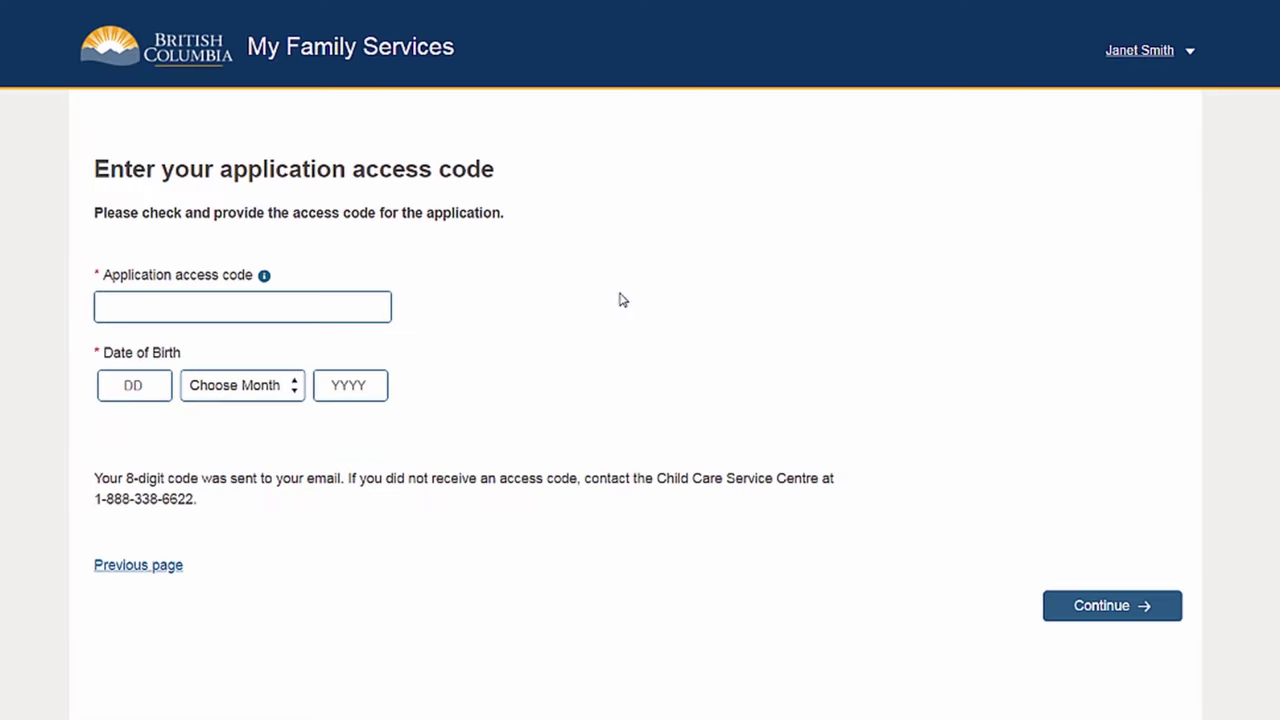
pyautogui.click(328, 311)
pyautogui.hotkey('ctrl', 'v')
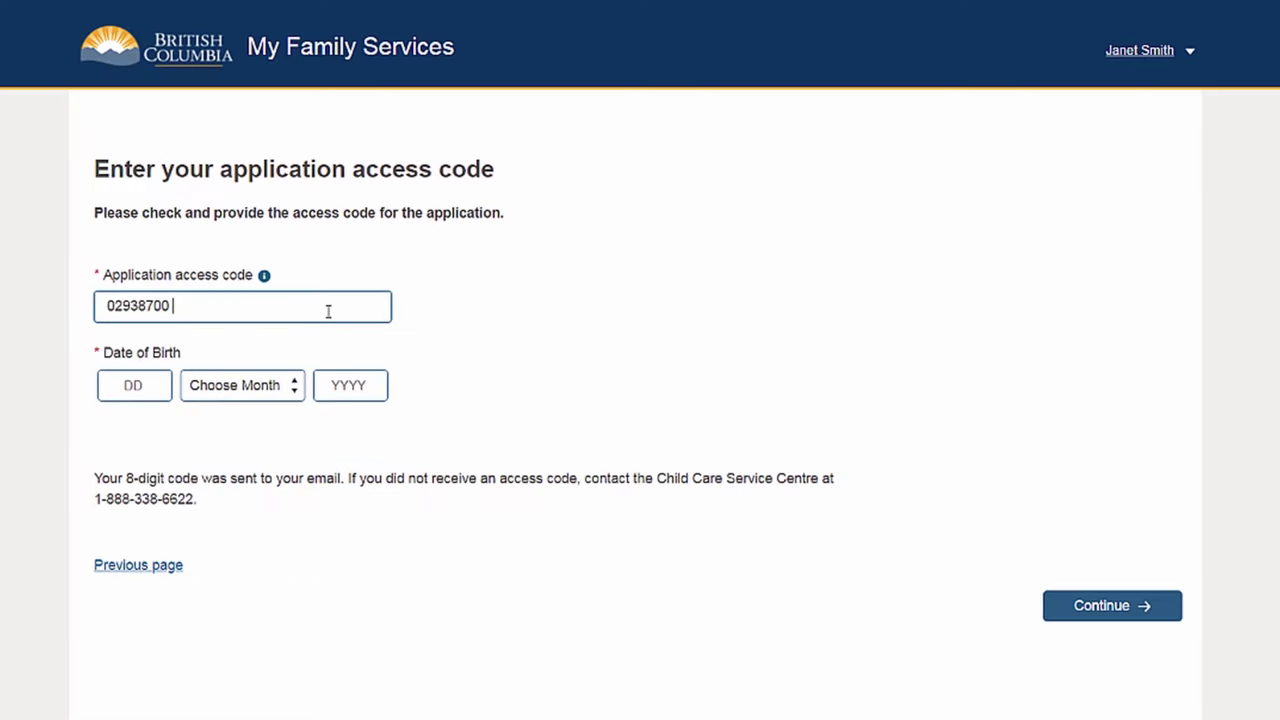
pyautogui.click(155, 386)
pyautogui.write('08')
pyautogui.press('Tab')
pyautogui.press('Down')
pyautogui.press('Down')
pyautogui.press('Down')
pyautogui.press('Down')
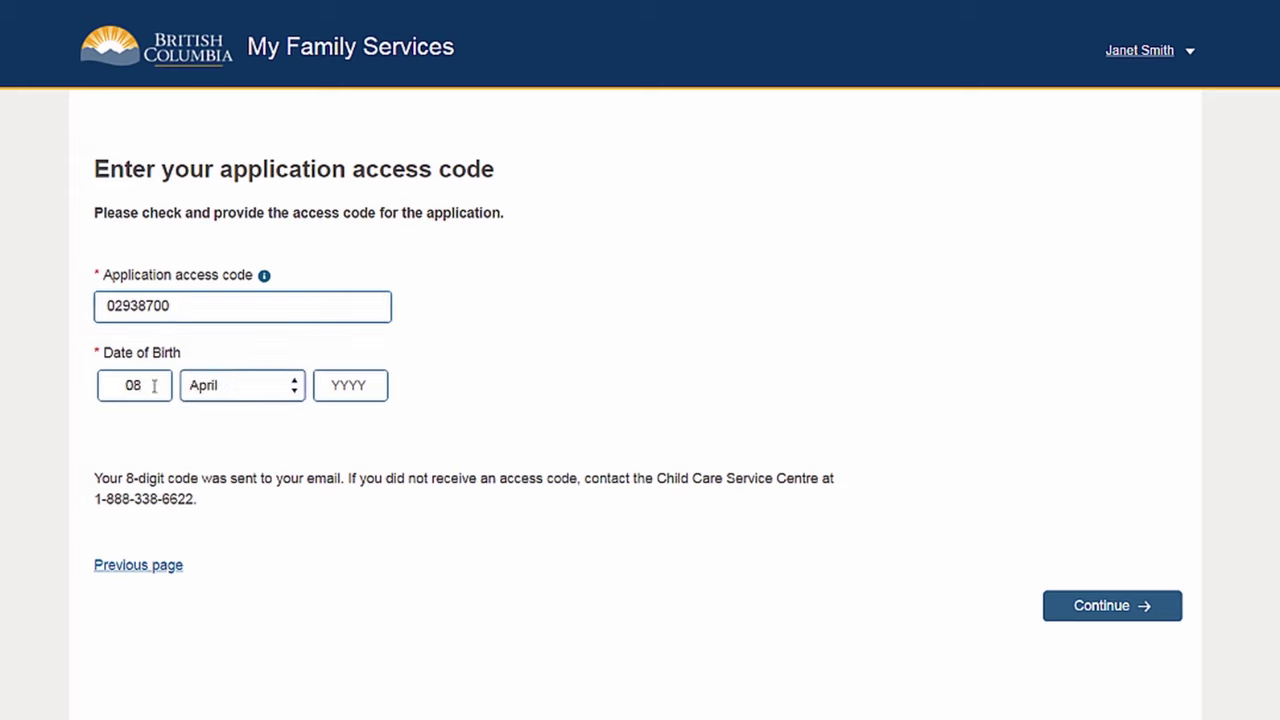
pyautogui.press('Down')
pyautogui.press('Tab')
pyautogui.write('1990')
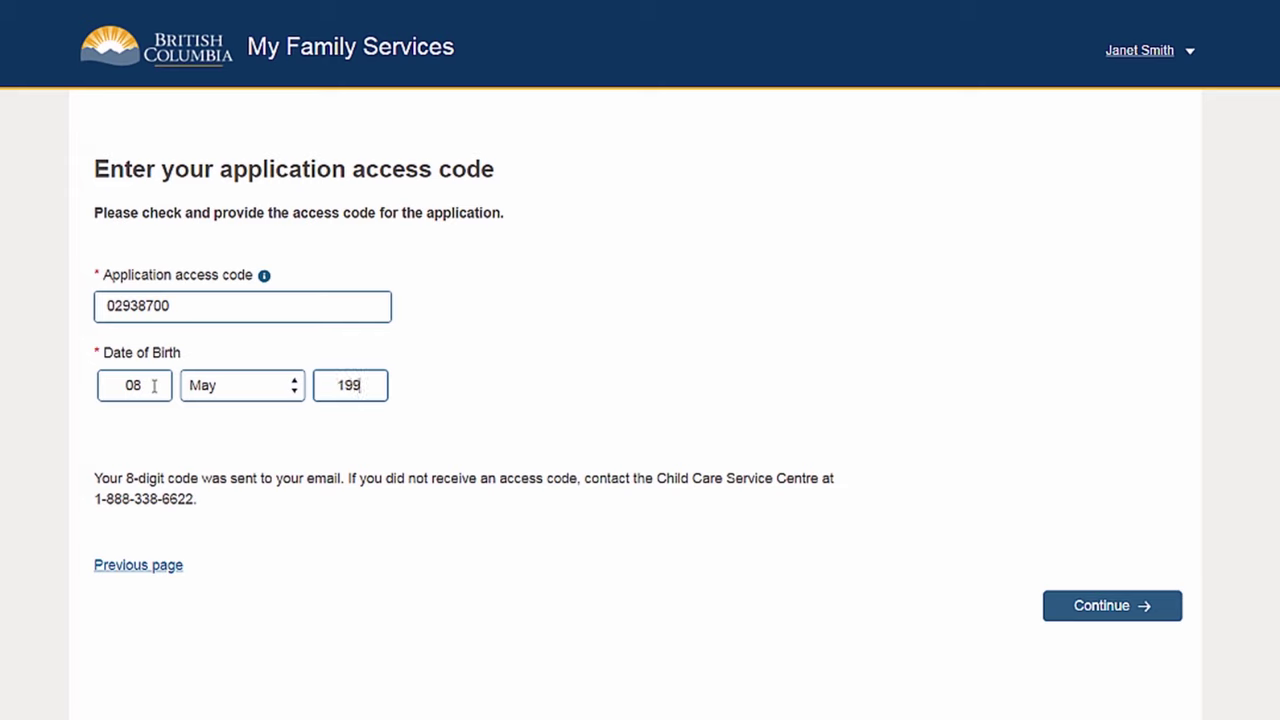
pyautogui.click(593, 427)
pyautogui.click(1118, 615)
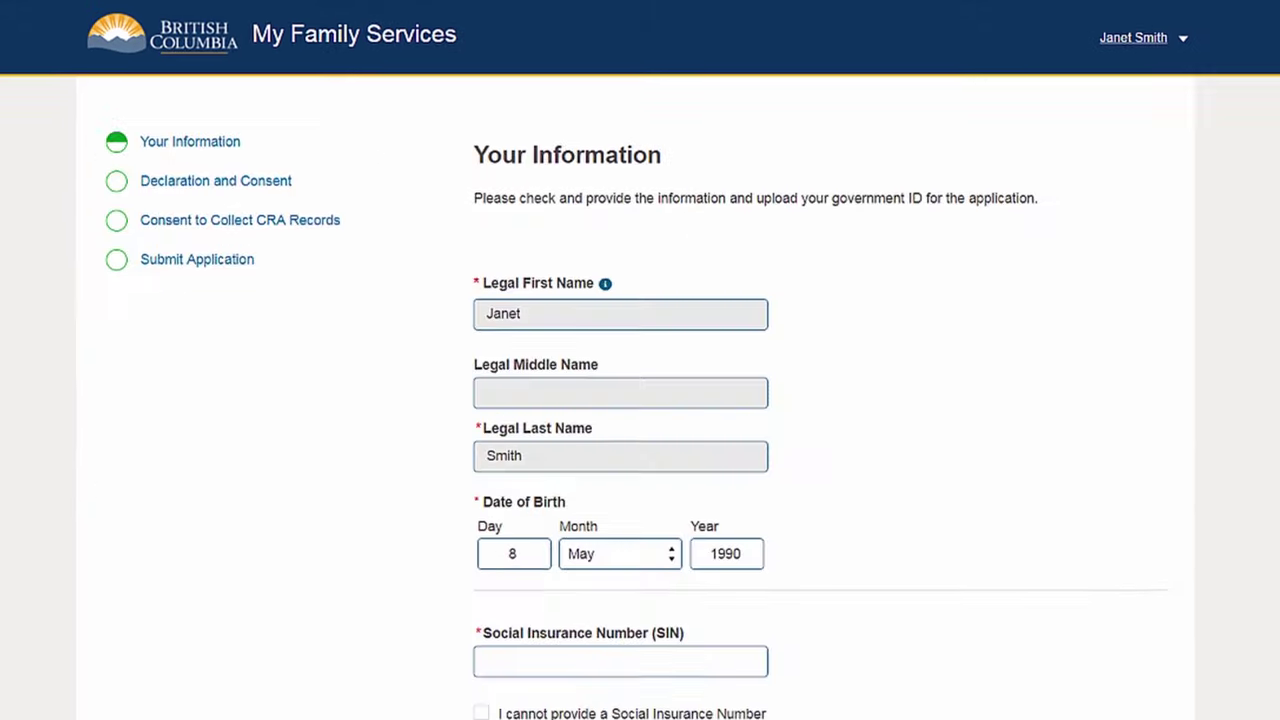
# Scroll through the spouse's Your Information page down to Upload Documents.
pyautogui.scroll(-3, 640, 400)
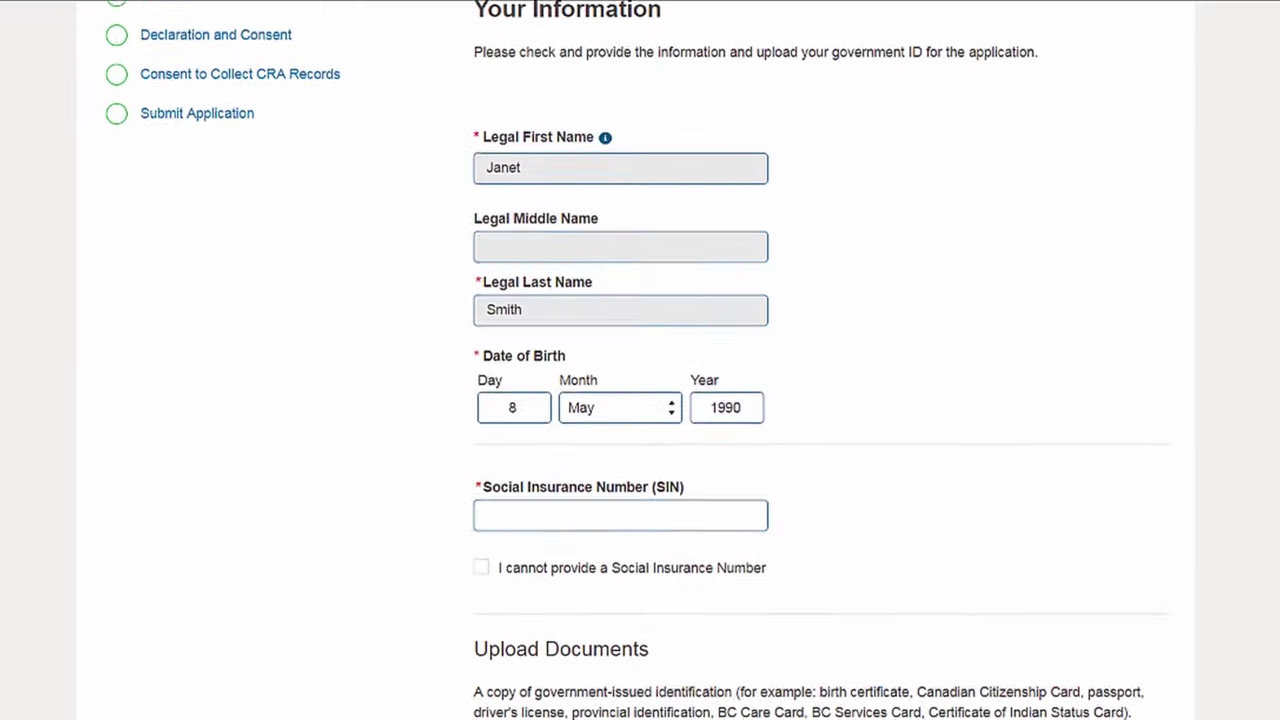
pyautogui.scroll(-4, 640, 400)
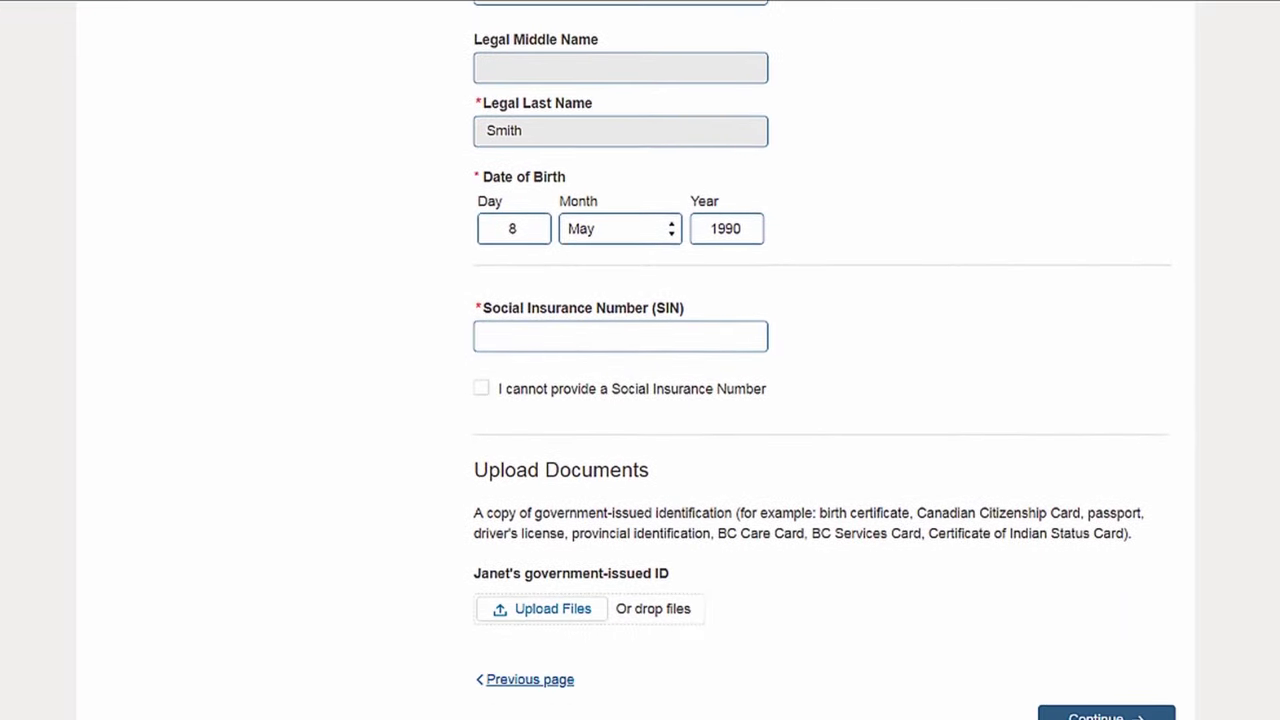
pyautogui.scroll(-1, 640, 400)
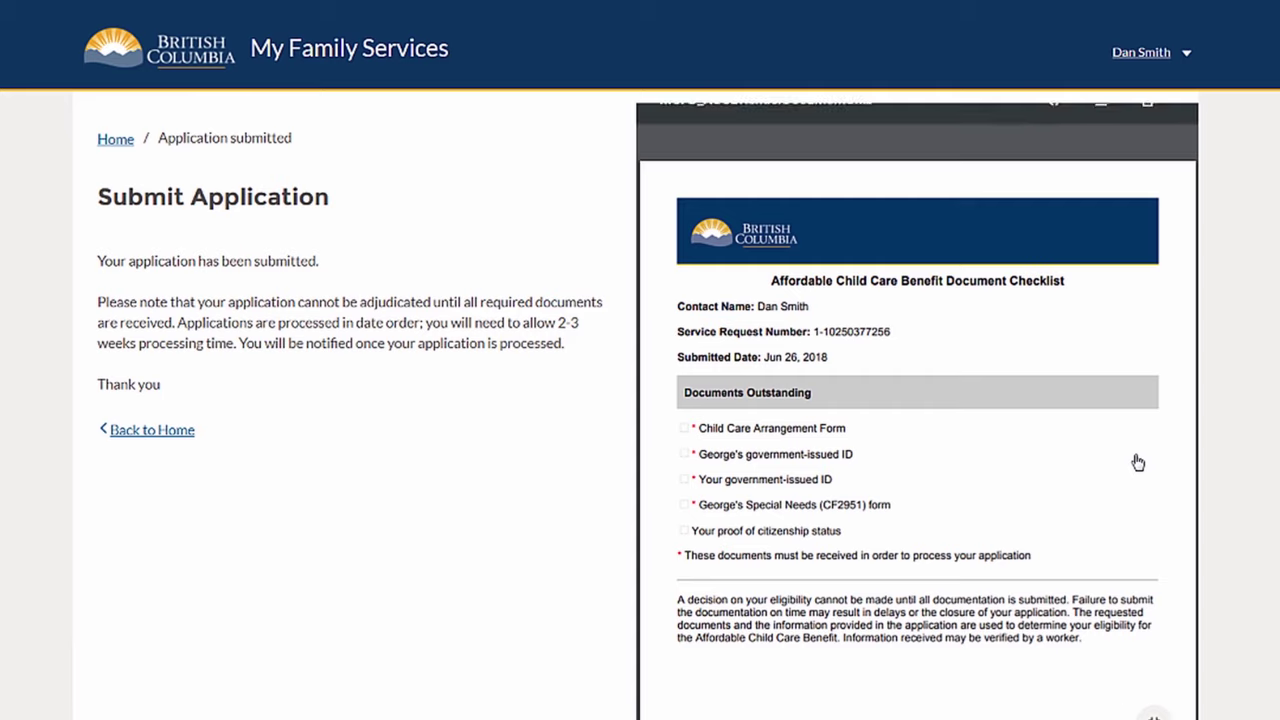
# Return to the My Family Services home page with Back to Home.
pyautogui.click(181, 436)
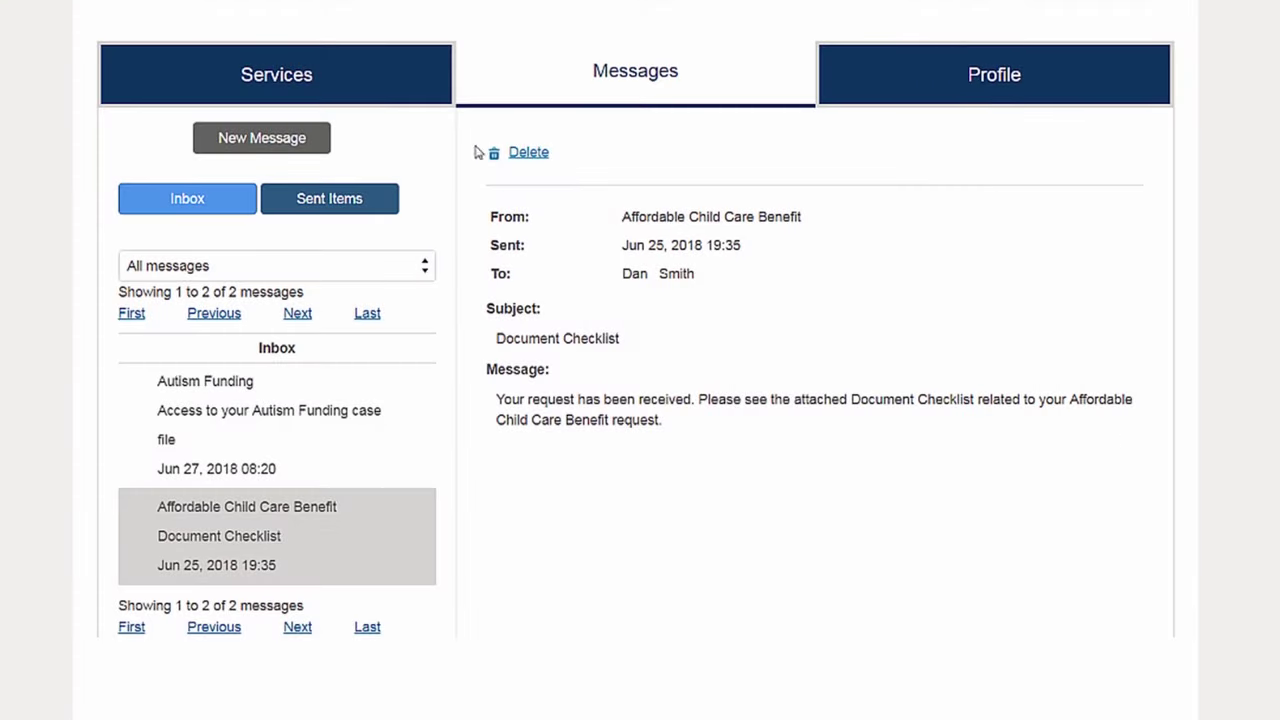
# Return to the Services page and confirm the Affordable Child Care Benefit application shows Submitted.
pyautogui.click(352, 76)
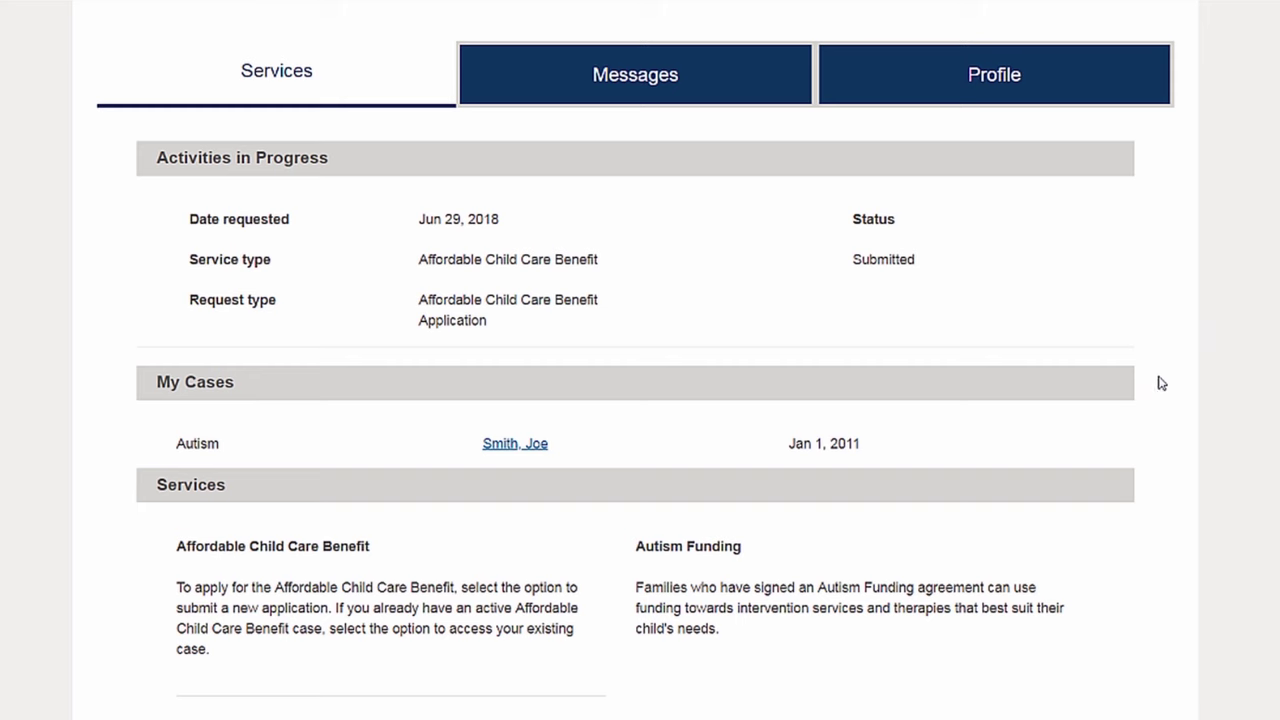
pyautogui.scroll(2, 640, 360)
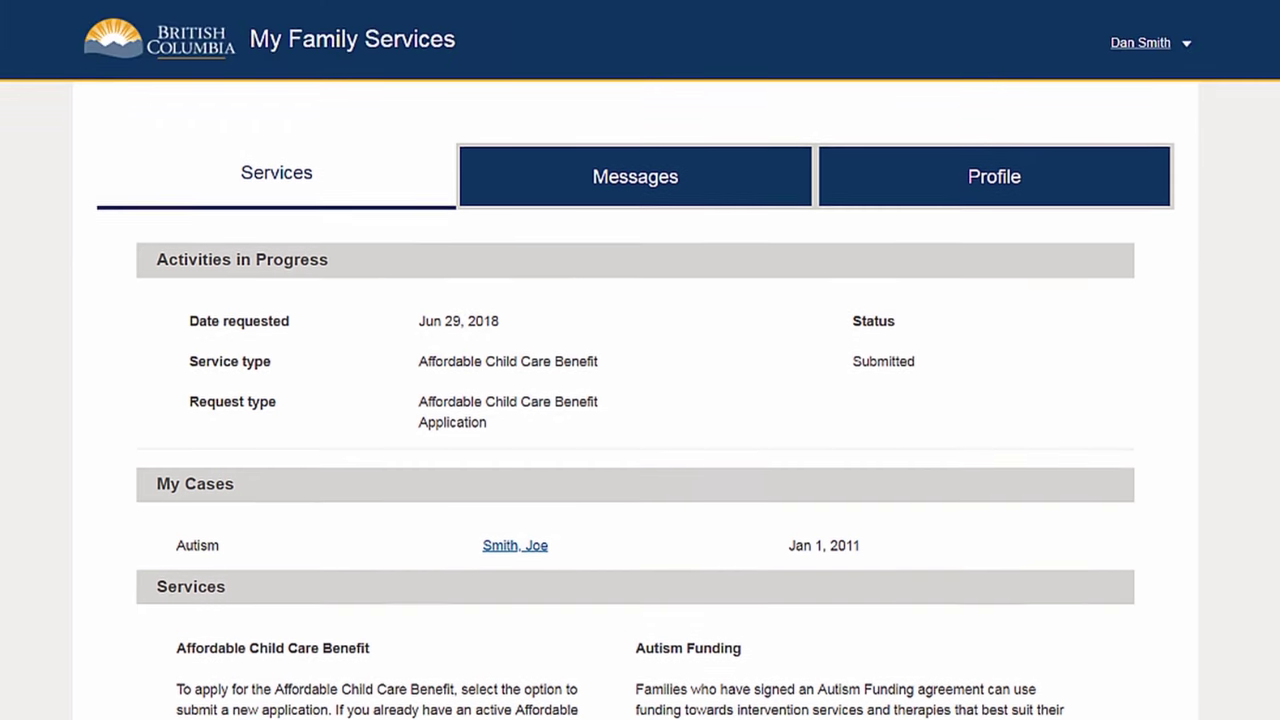